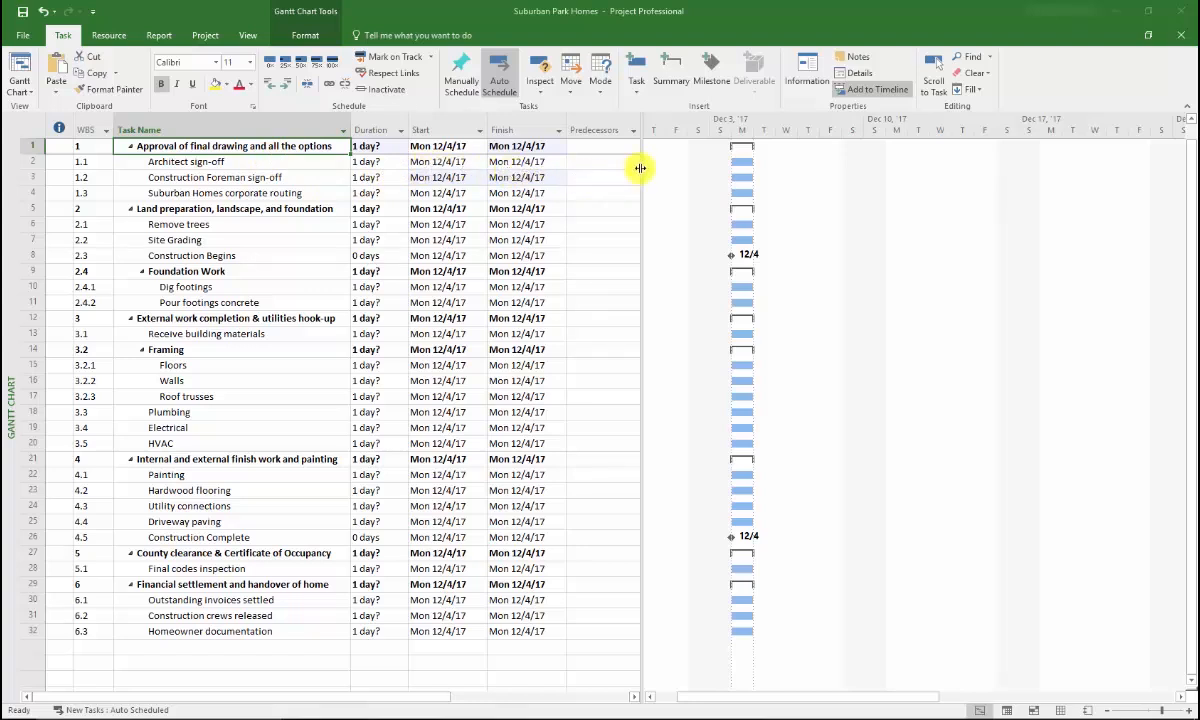
Drag the table/Gantt divider slightly left to widen the chart area
{"action": "mouse_move", "coordinate": [640, 168]}
{"action": "left_mouse_down"}
{"action": "mouse_move", "coordinate": [568, 170]}
{"action": "mouse_move", "coordinate": [635, 177]}
{"action": "left_mouse_up"}
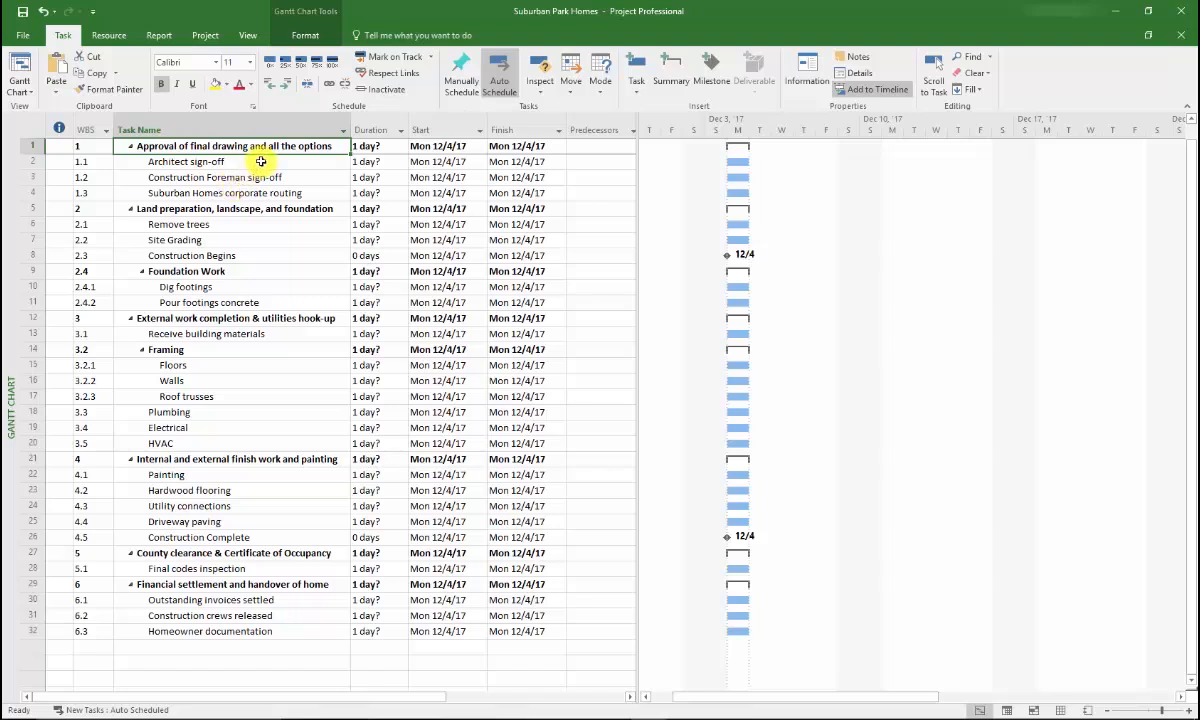
Link Architect sign-off to Construction Foreman sign-off so the foreman task starts Tue 12/5/17
{"action": "left_click", "coordinate": [256, 162]}
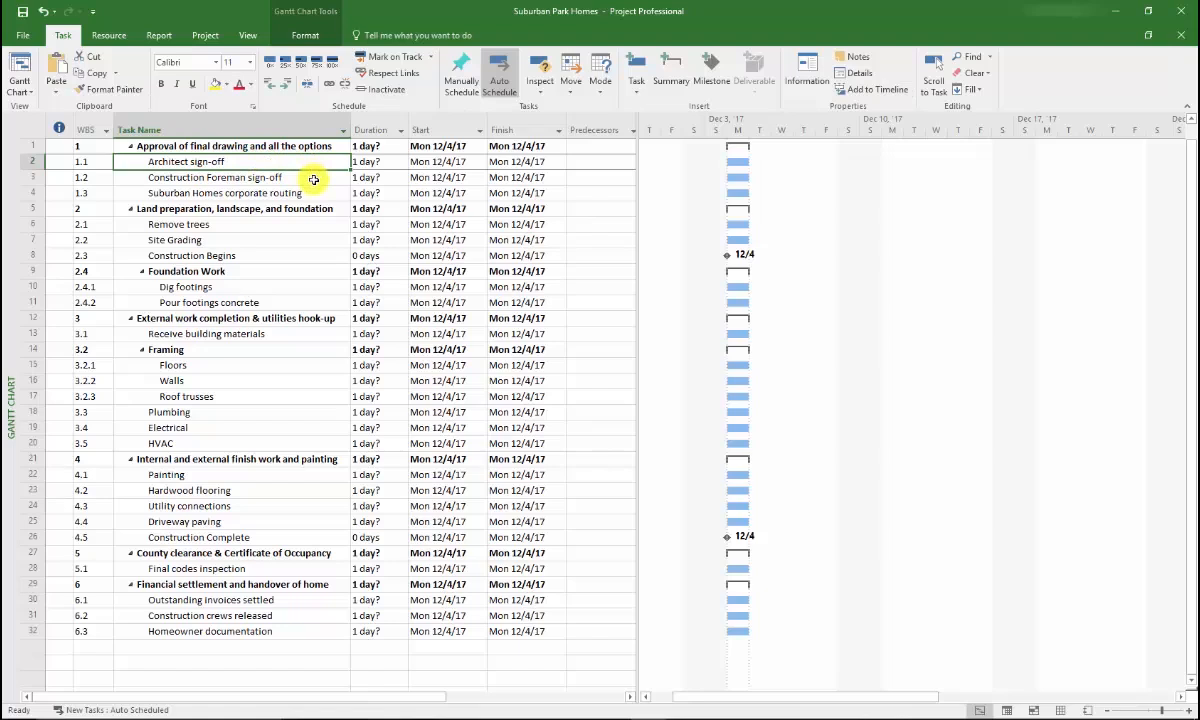
{"action": "left_click", "coordinate": [302, 178], "text": "shift"}
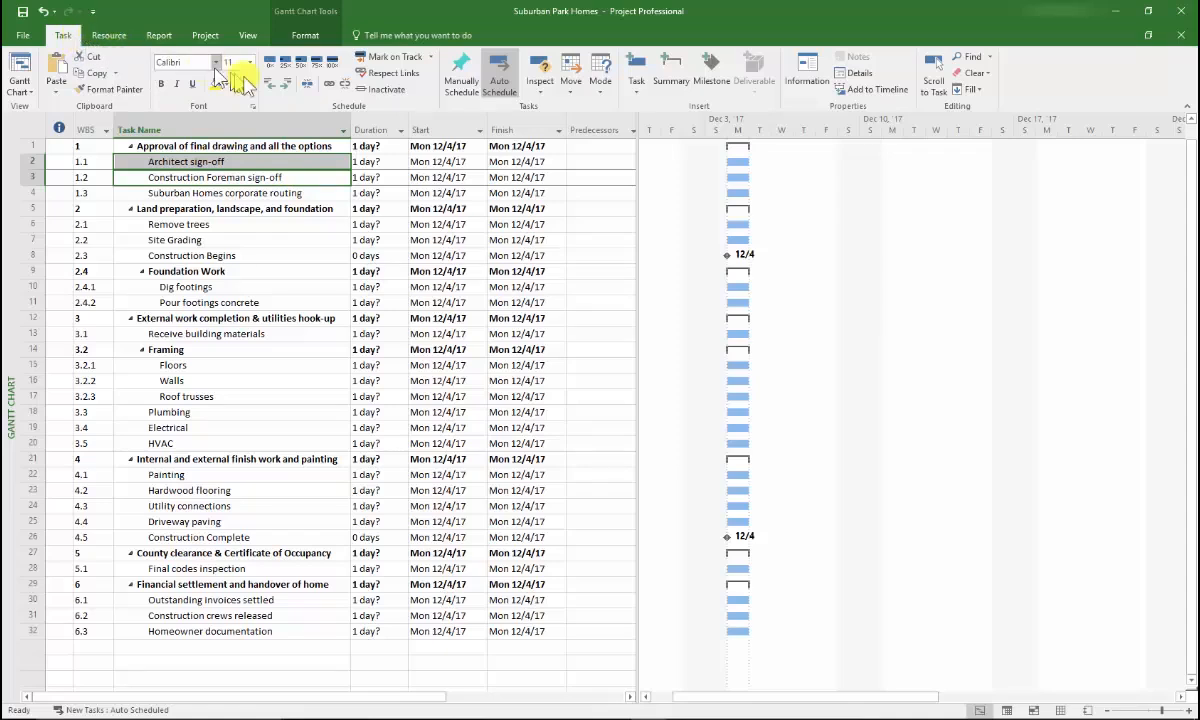
{"action": "left_click", "coordinate": [326, 88]}
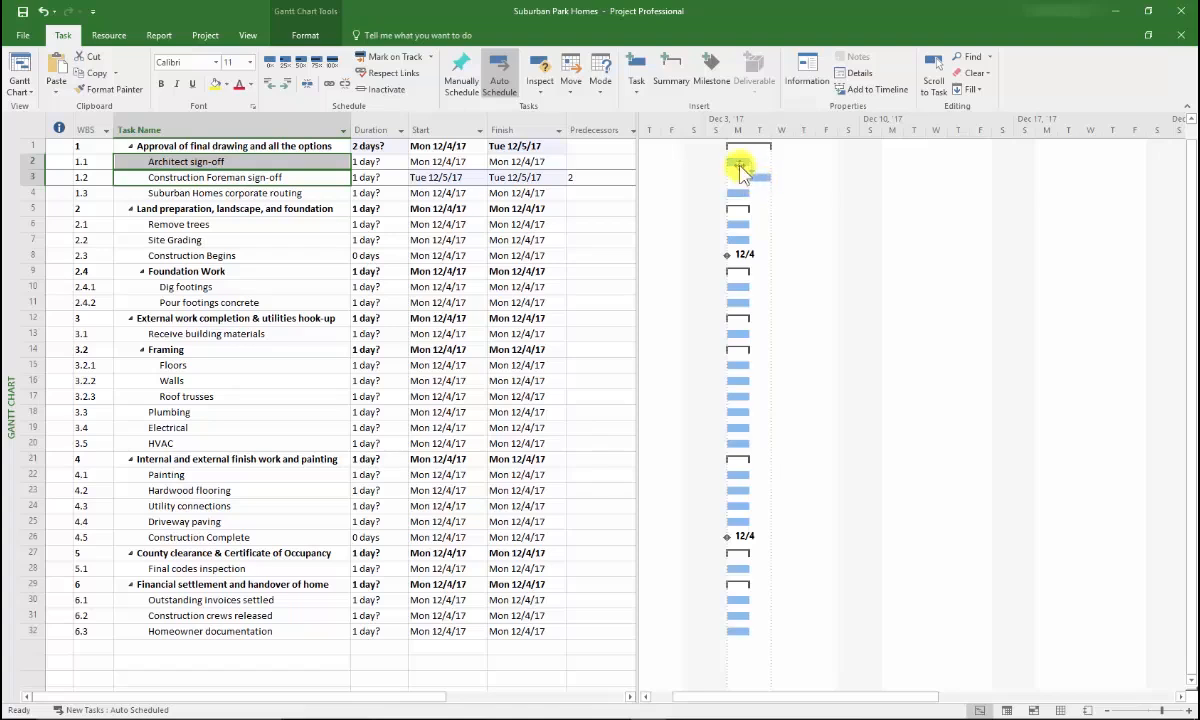
Select Construction Foreman sign-off and Suburban Homes corporate routing together
{"action": "mouse_move", "coordinate": [757, 179]}
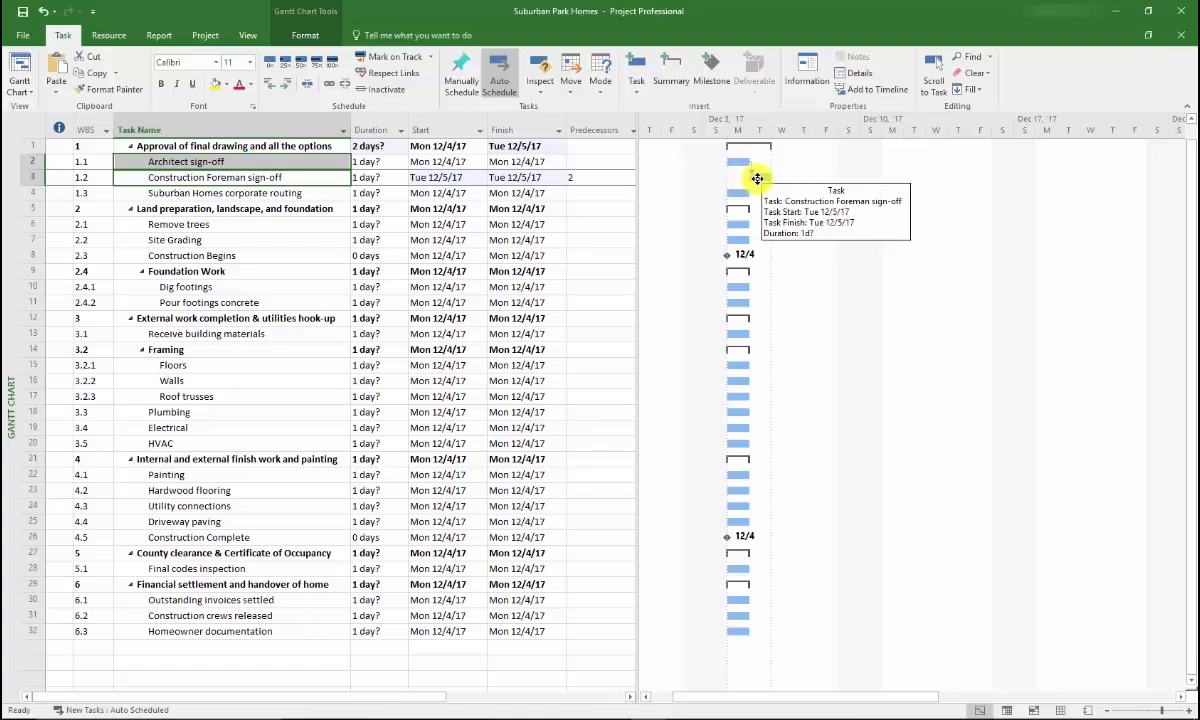
{"action": "left_click_drag", "start_coordinate": [750, 177], "coordinate": [587, 180]}
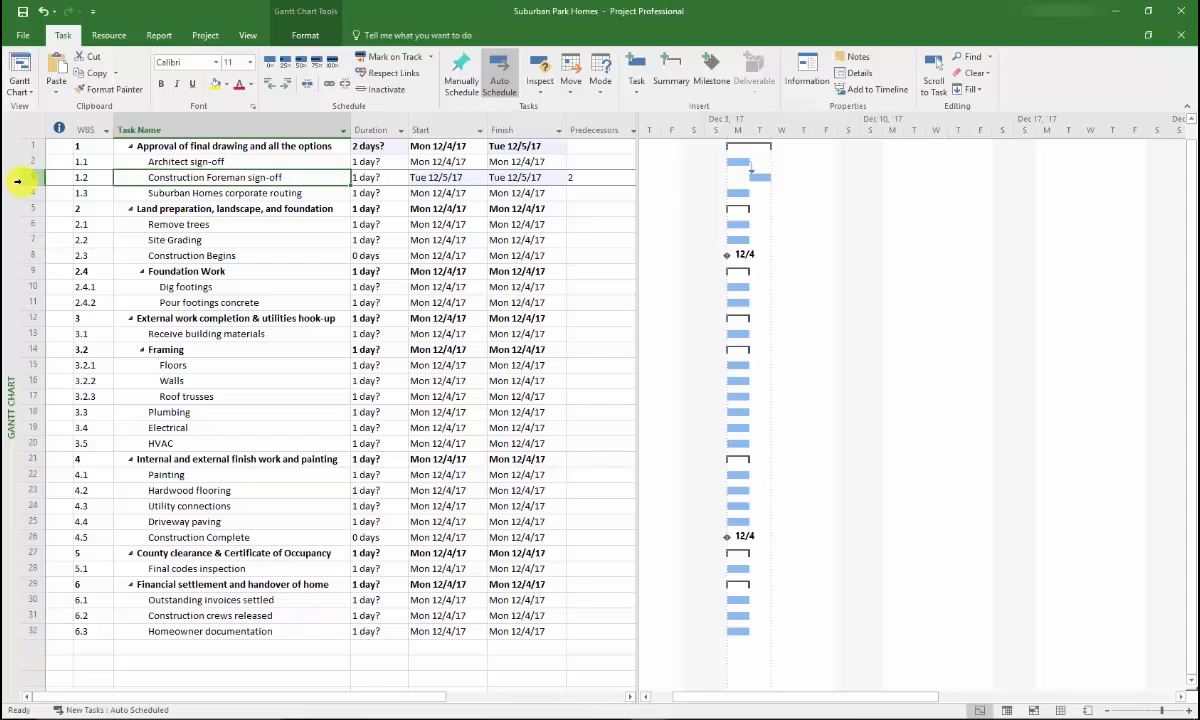
{"action": "left_click", "coordinate": [222, 192]}
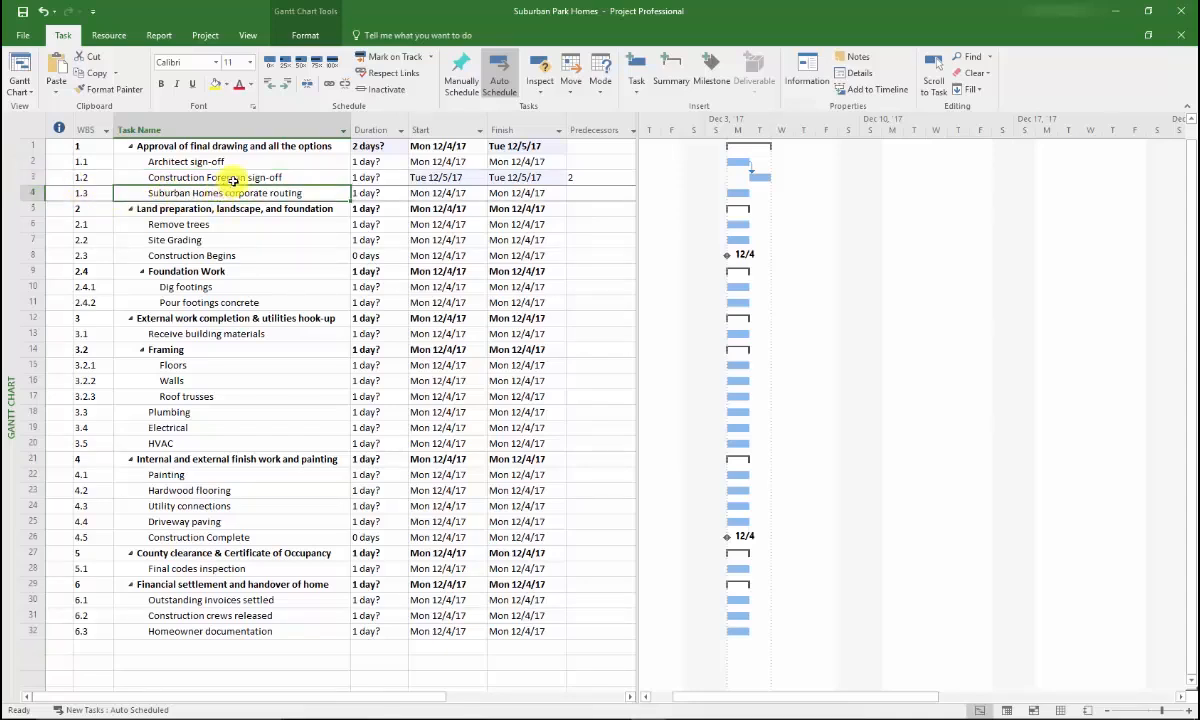
{"action": "left_click", "coordinate": [222, 178]}
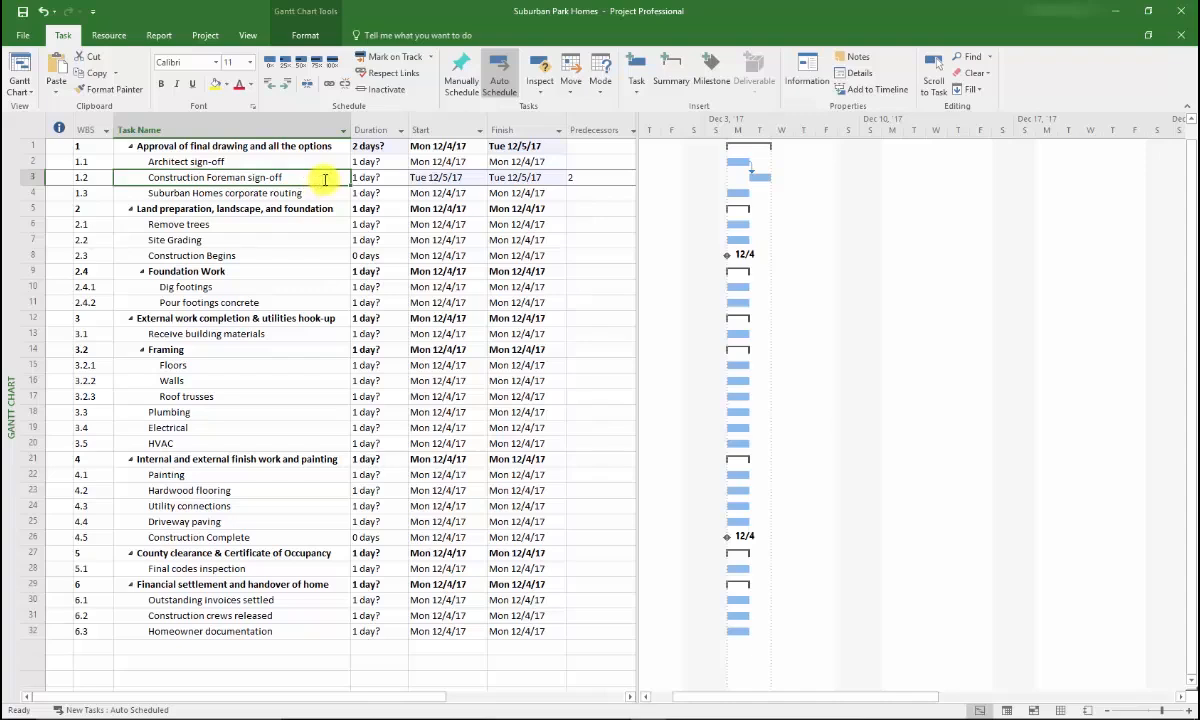
{"action": "left_click_drag", "start_coordinate": [303, 184], "coordinate": [302, 190]}
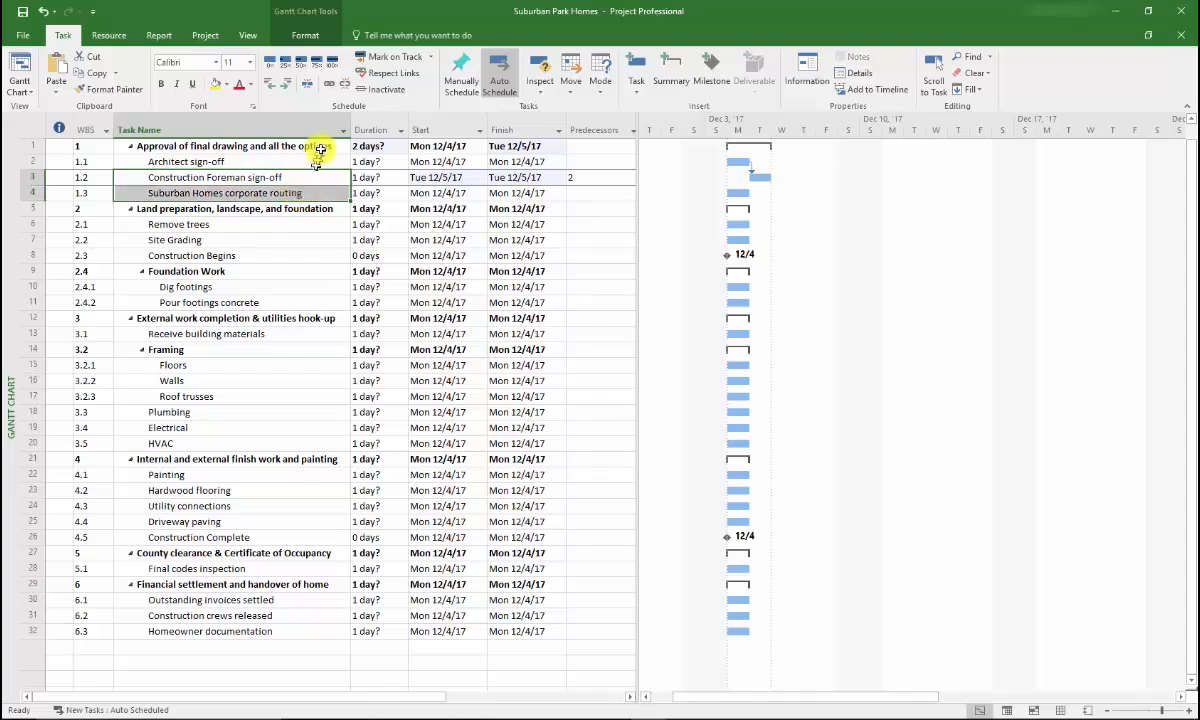
Link foreman sign-off to corporate routing, moving routing to Wed 12/6/17, then collapse and re-expand Framing
{"action": "left_click", "coordinate": [327, 88]}
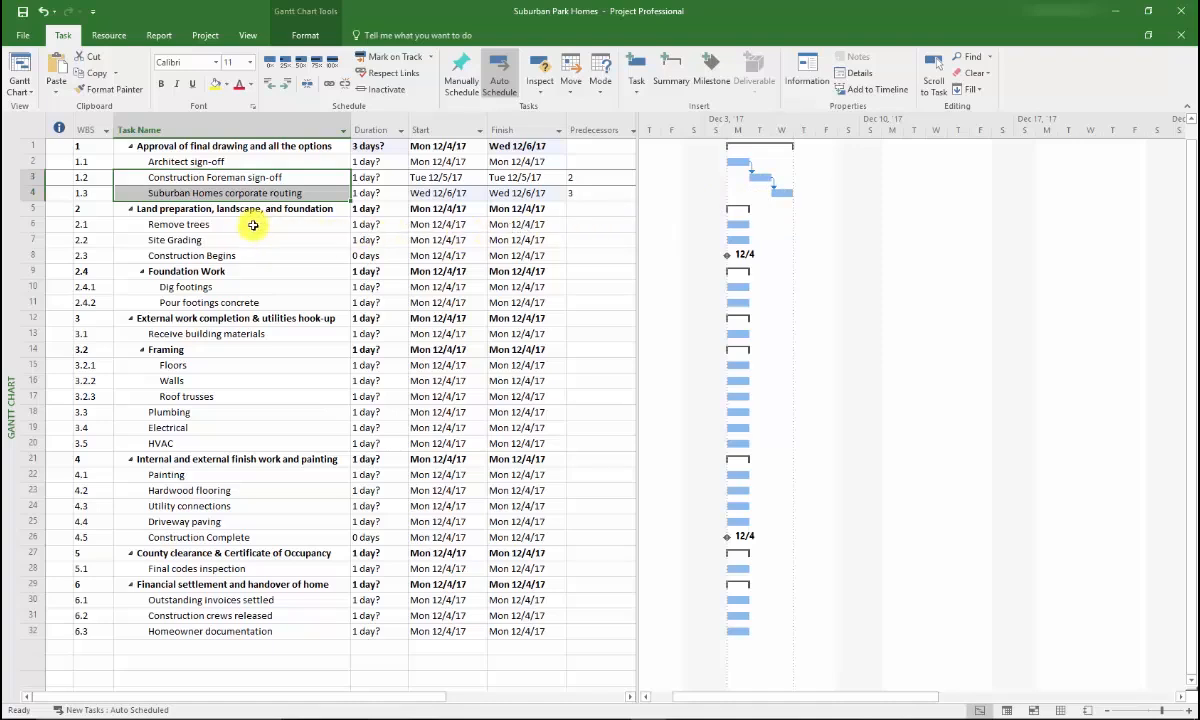
{"action": "left_click", "coordinate": [208, 349]}
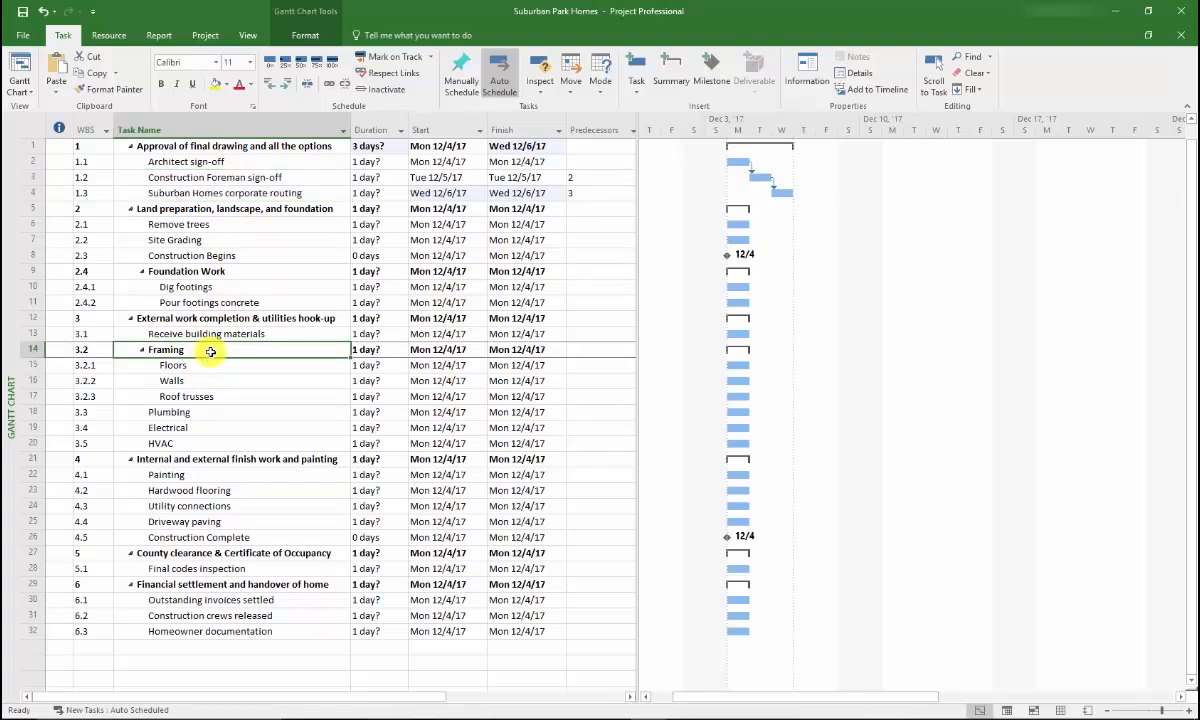
{"action": "left_click", "coordinate": [142, 350]}
{"action": "left_click", "coordinate": [142, 350]}
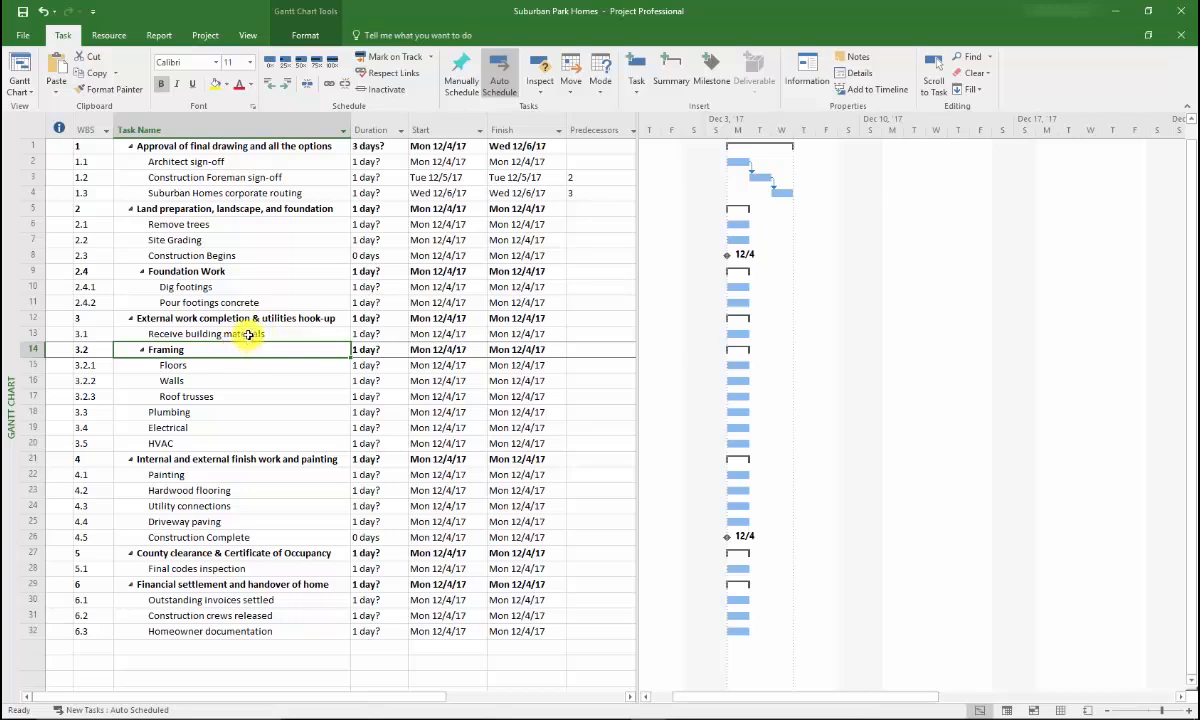
Link Receive building materials to Framing so its subtasks start Tue 12/5/17, then reselect tasks 1.2–1.3
{"action": "left_click_drag", "start_coordinate": [246, 334], "coordinate": [245, 353]}
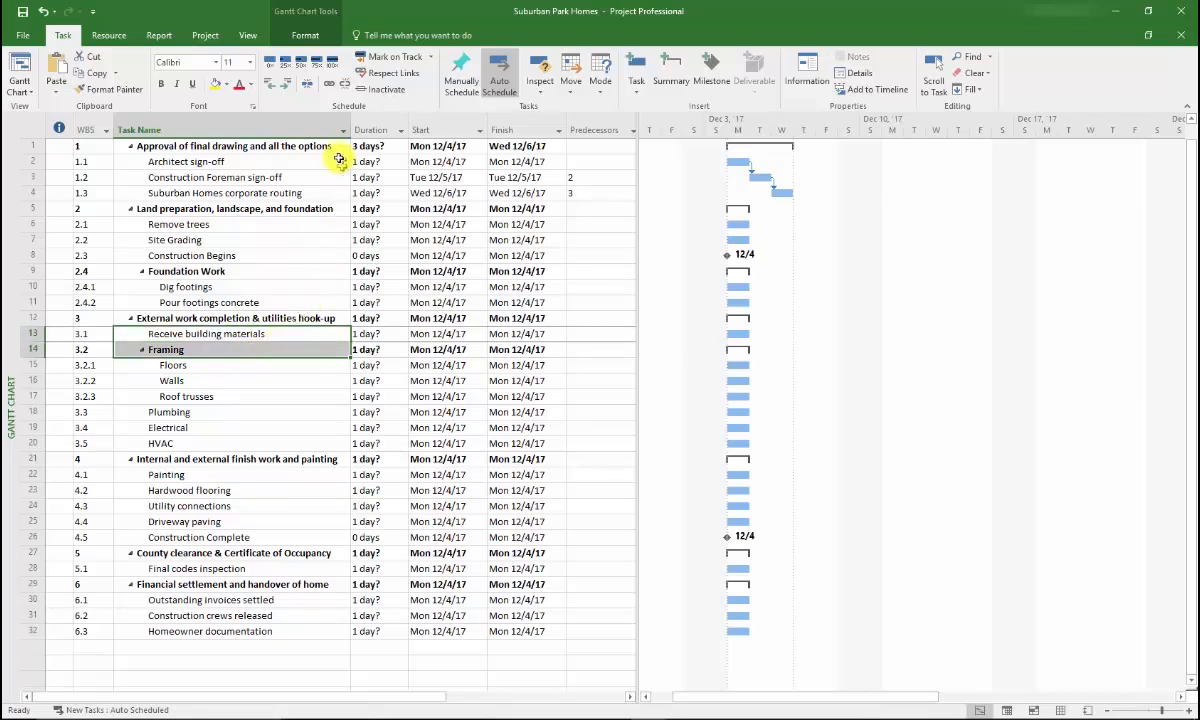
{"action": "left_click", "coordinate": [332, 88]}
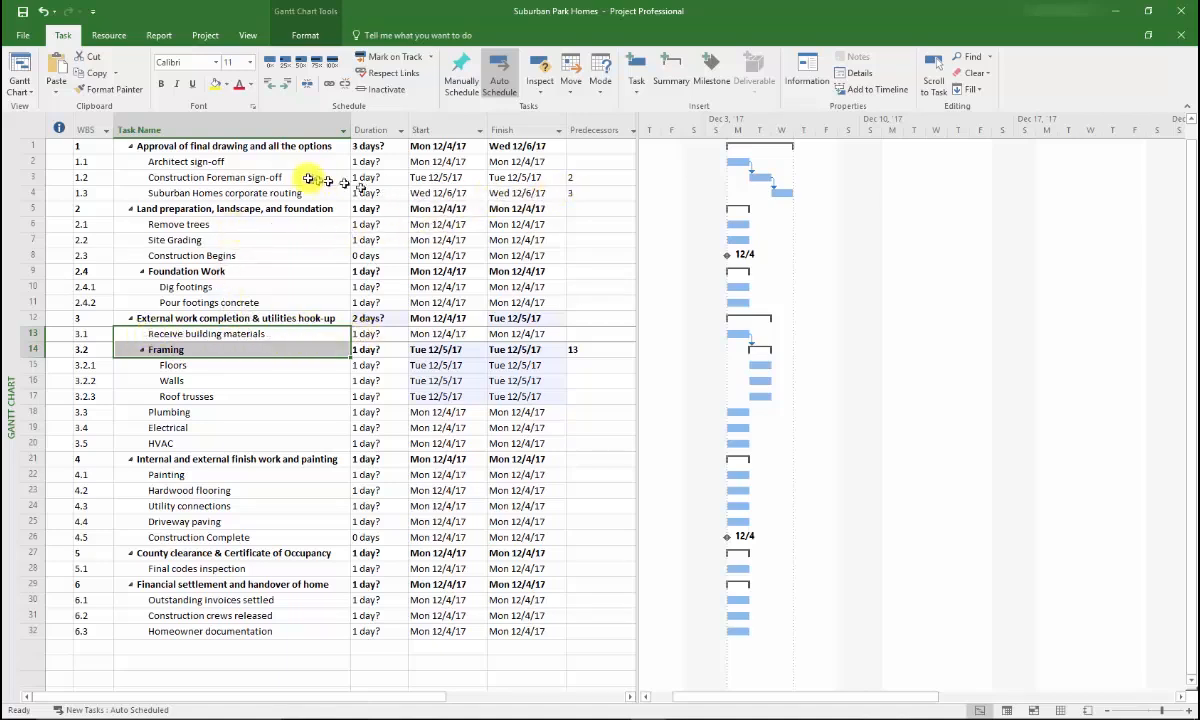
{"action": "left_click_drag", "start_coordinate": [314, 176], "coordinate": [316, 193]}
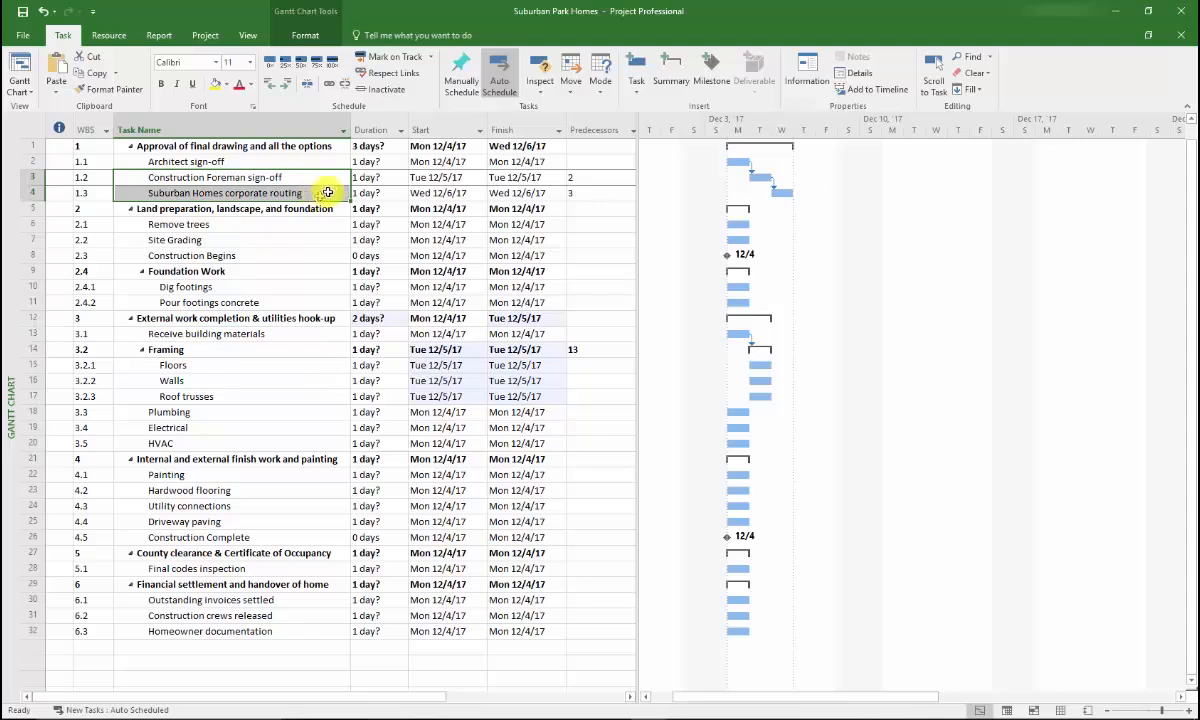
Unlink rows 3–4 and clear the predecessor entries of foreman sign-off and Framing
{"action": "left_click", "coordinate": [348, 93]}
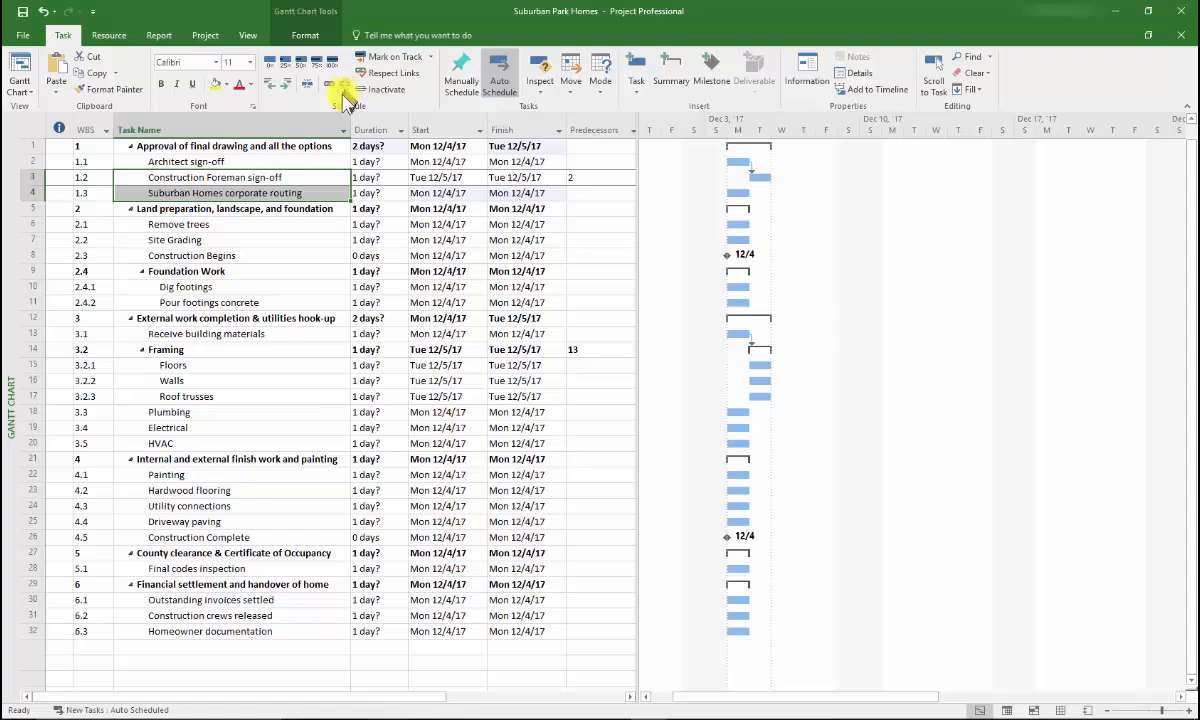
{"action": "left_click", "coordinate": [591, 177]}
{"action": "left_click_drag", "start_coordinate": [580, 177], "coordinate": [554, 177]}
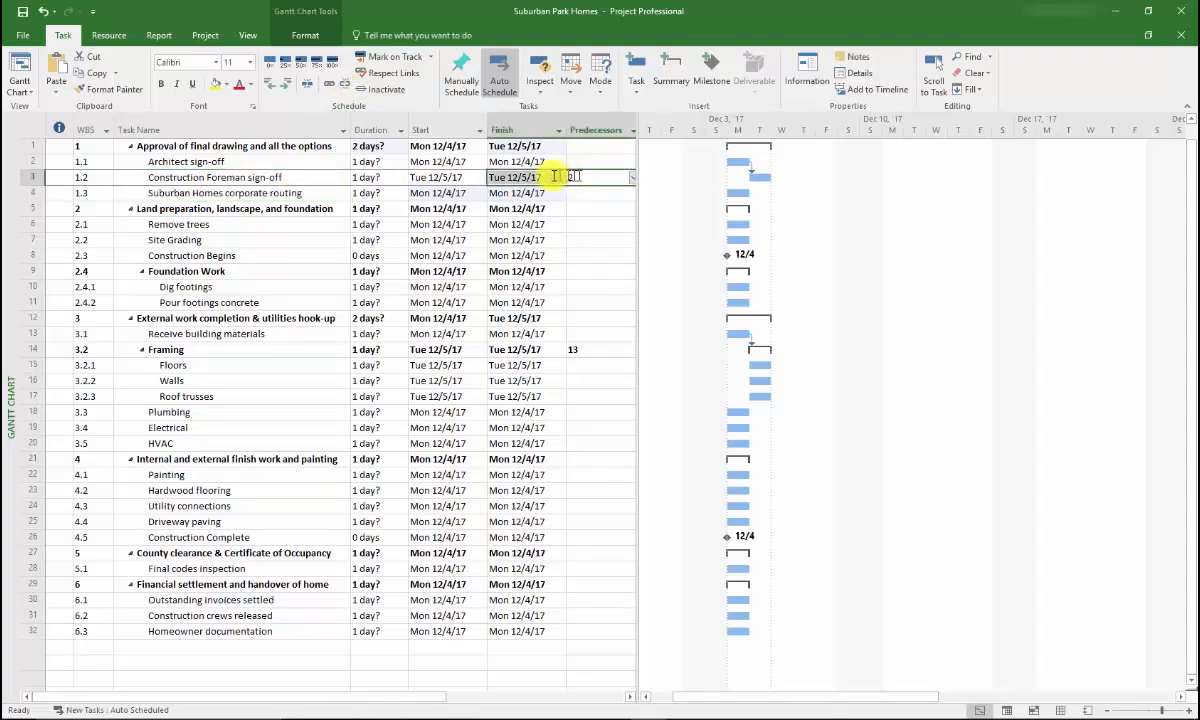
{"action": "left_click", "coordinate": [576, 177]}
{"action": "left_click", "coordinate": [578, 177]}
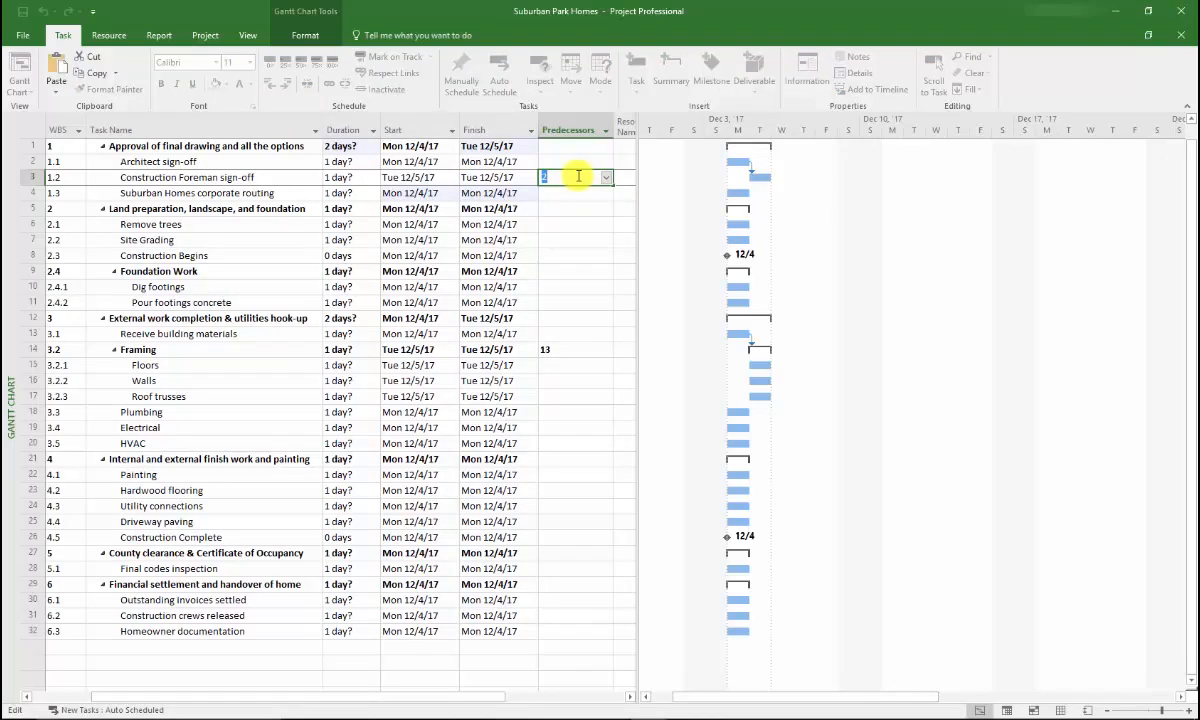
{"action": "left_click", "coordinate": [573, 189]}
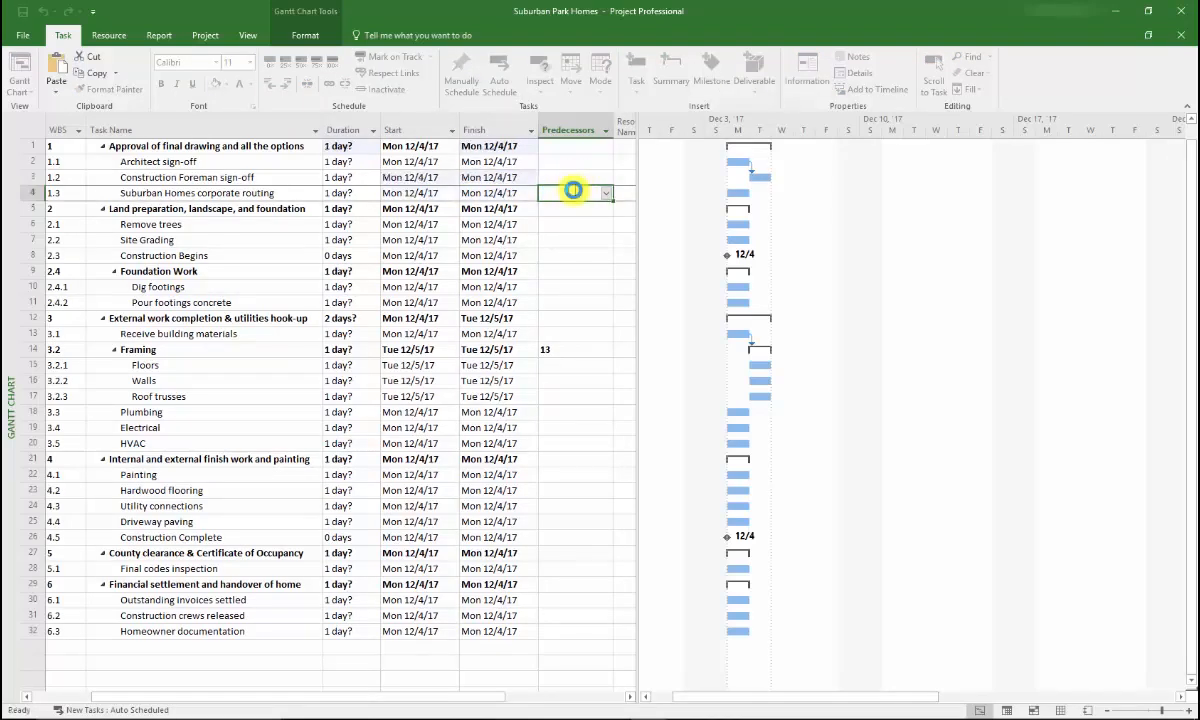
{"action": "left_click", "coordinate": [550, 347]}
{"action": "key", "text": "Delete"}
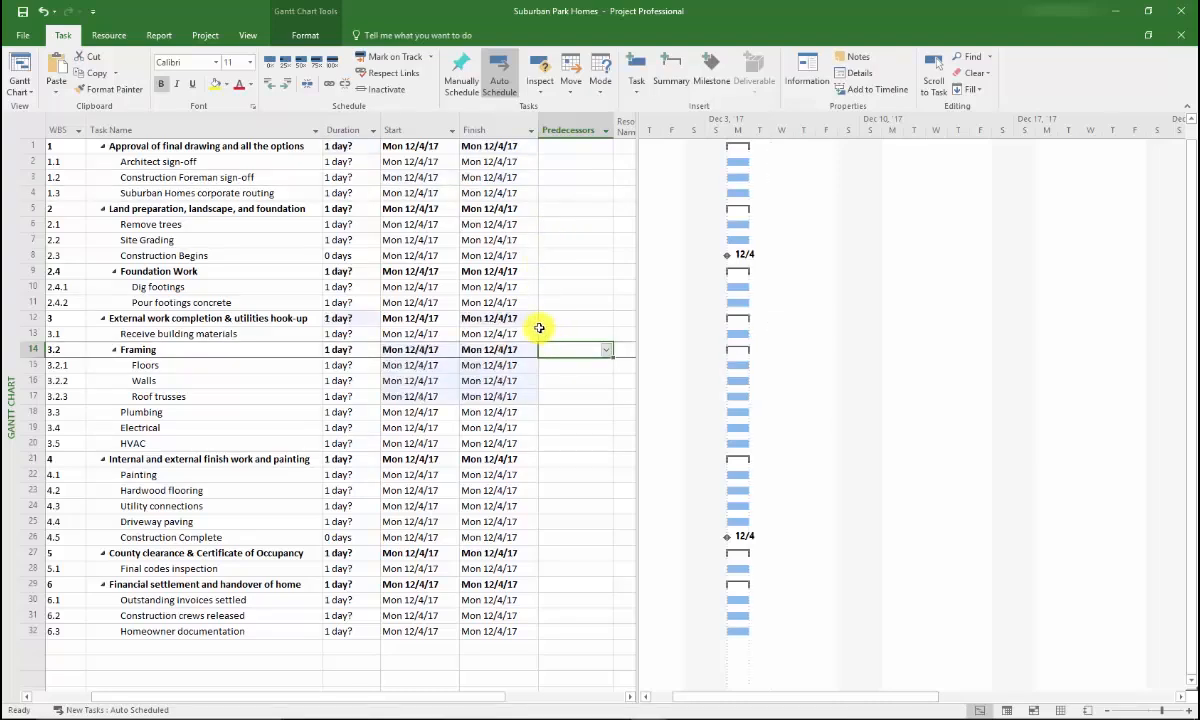
Enter predecessor IDs (3, 4, 6, 7 … 28, 30, 31) down the Predecessors column, chaining every task
{"action": "left_click", "coordinate": [567, 180]}
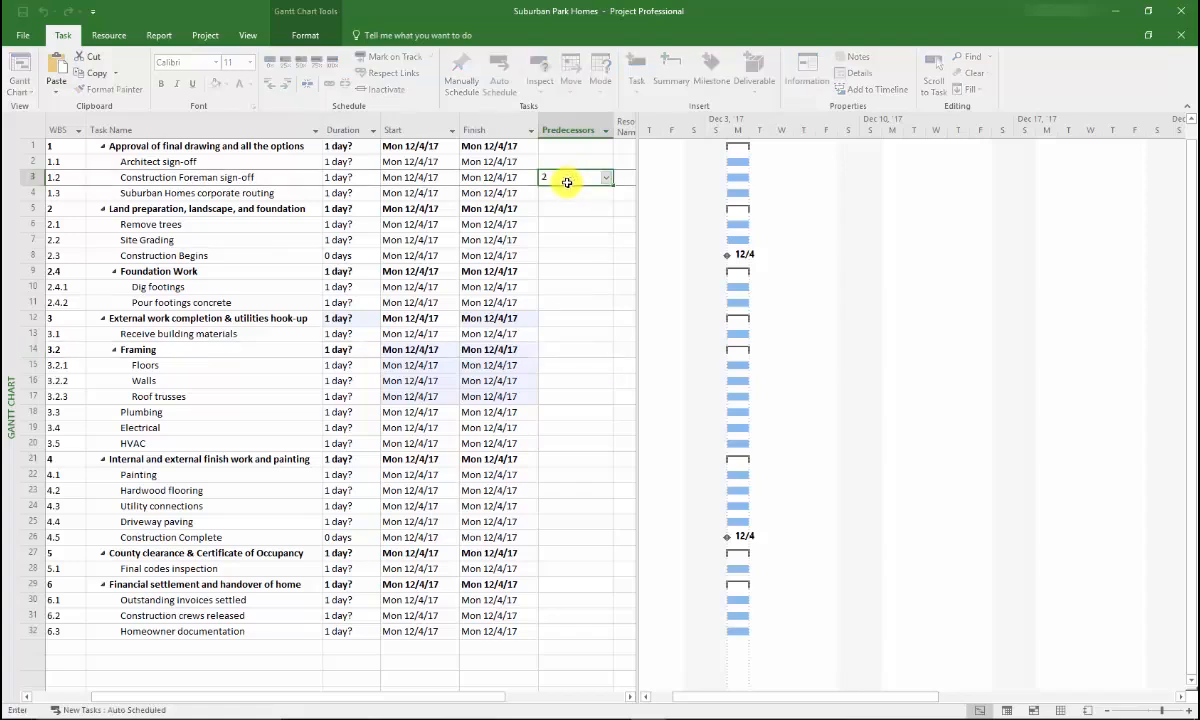
{"action": "key", "text": "Return"}
{"action": "type", "text": "3  4 6 7  7 10  8 13"}
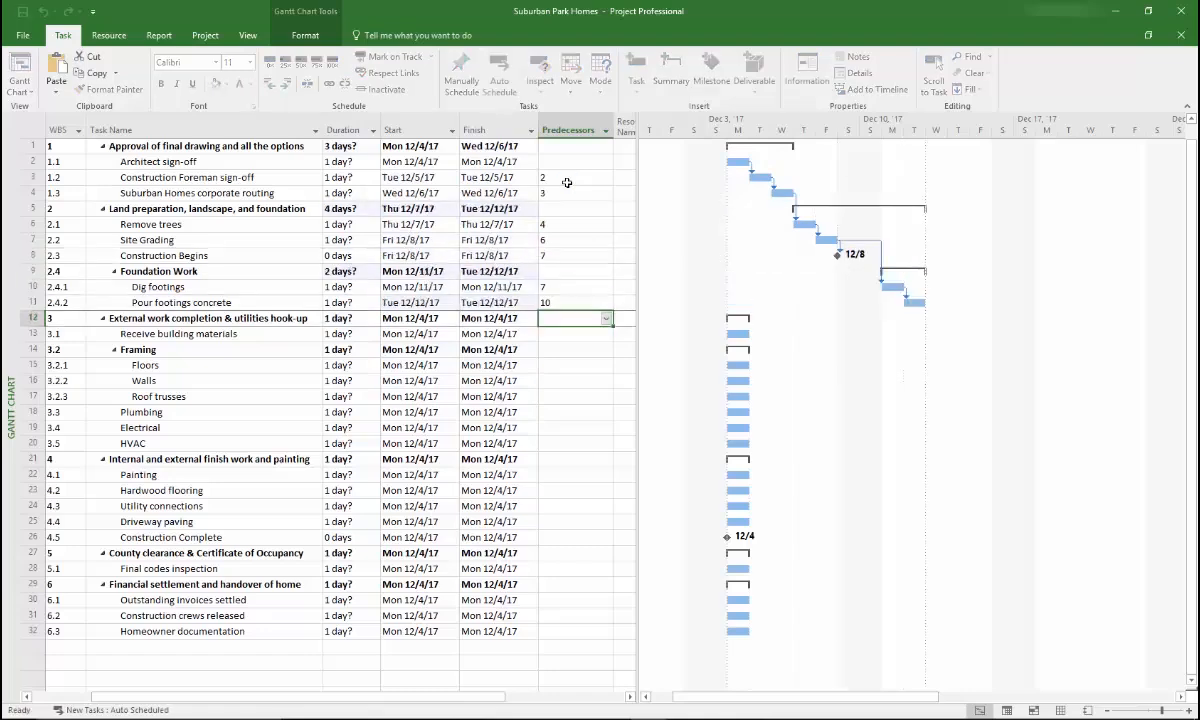
{"action": "key", "text": "Return"}
{"action": "type", "text": "13 15 16 16 18 18  20 22 20 24 25  25  28 3"}
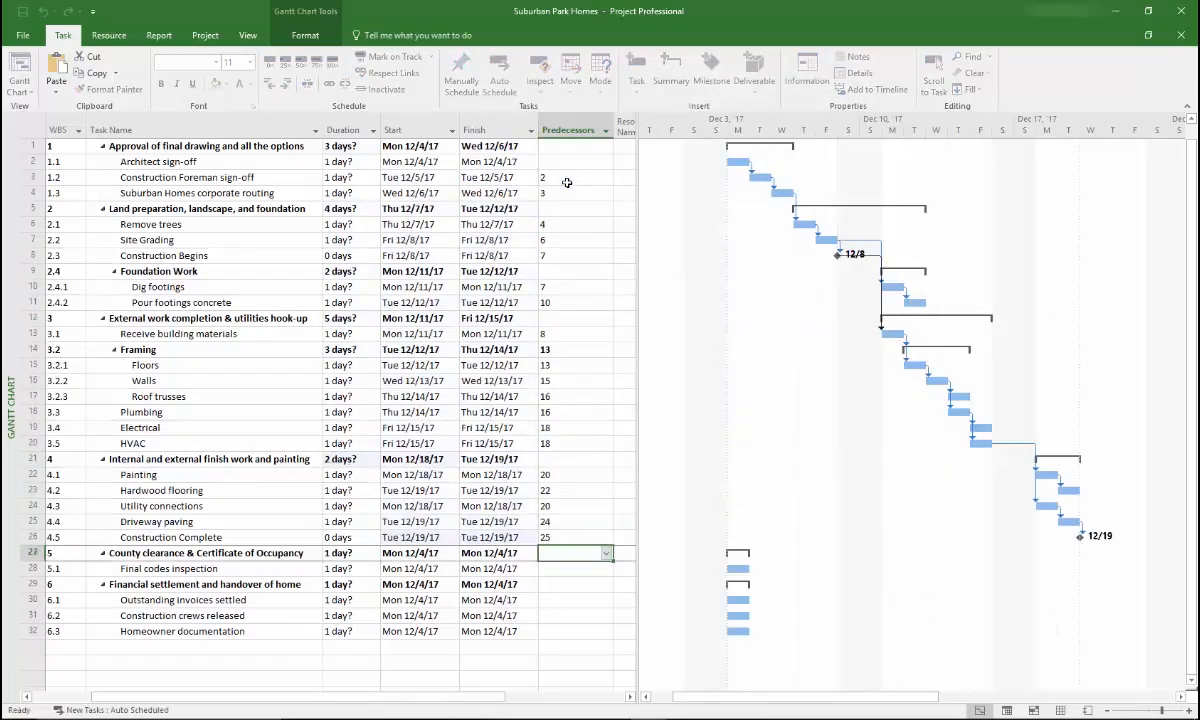
{"action": "type", "text": "0"}
{"action": "key", "text": "Return"}
{"action": "type", "text": "31"}
{"action": "key", "text": "Return"}
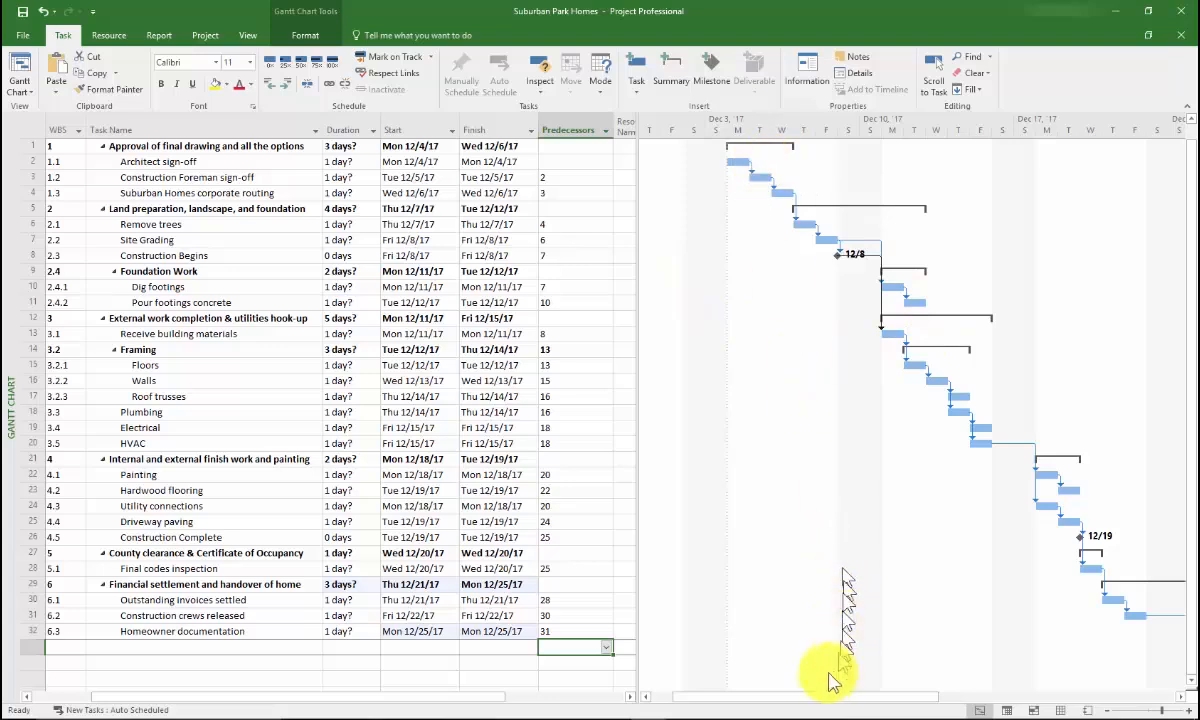
Show the Suburban Park Homes summary row spanning 16 days, Mon 12/4/17 to Mon 12/25/17
{"action": "left_click_drag", "start_coordinate": [795, 701], "coordinate": [822, 705]}
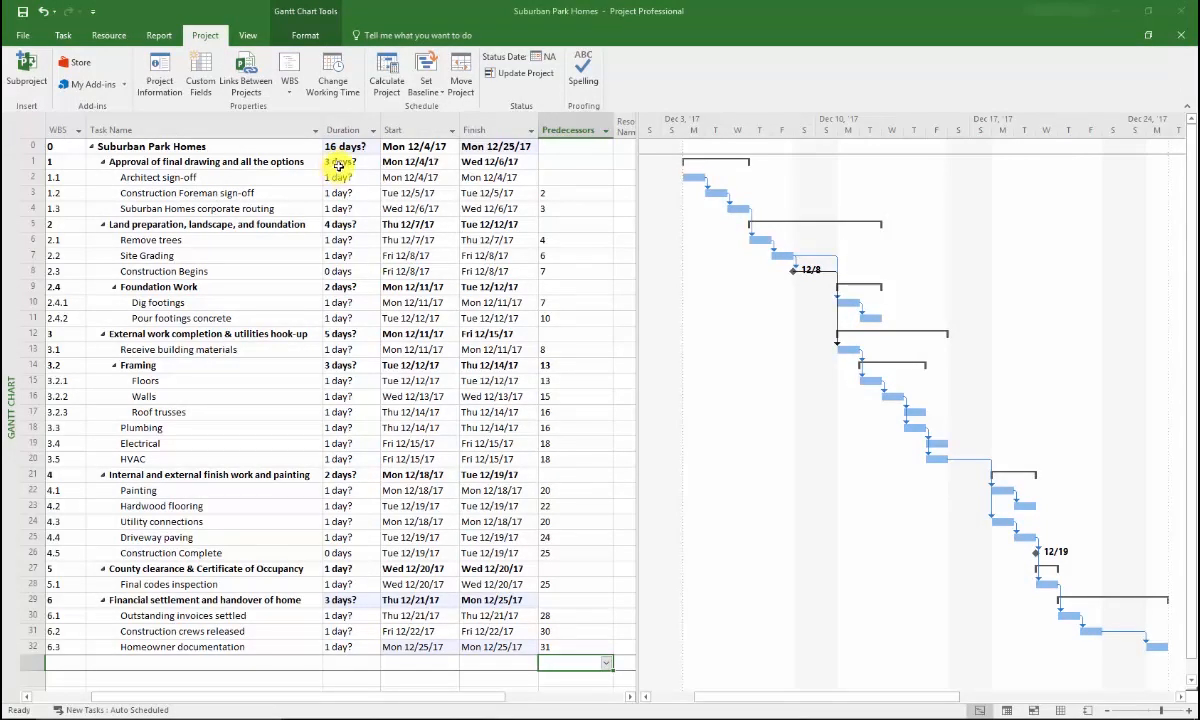
Set Architect sign-off to 5 days, foreman sign-off to 4 days, corporate routing to 11 days
{"action": "left_click", "coordinate": [336, 176]}
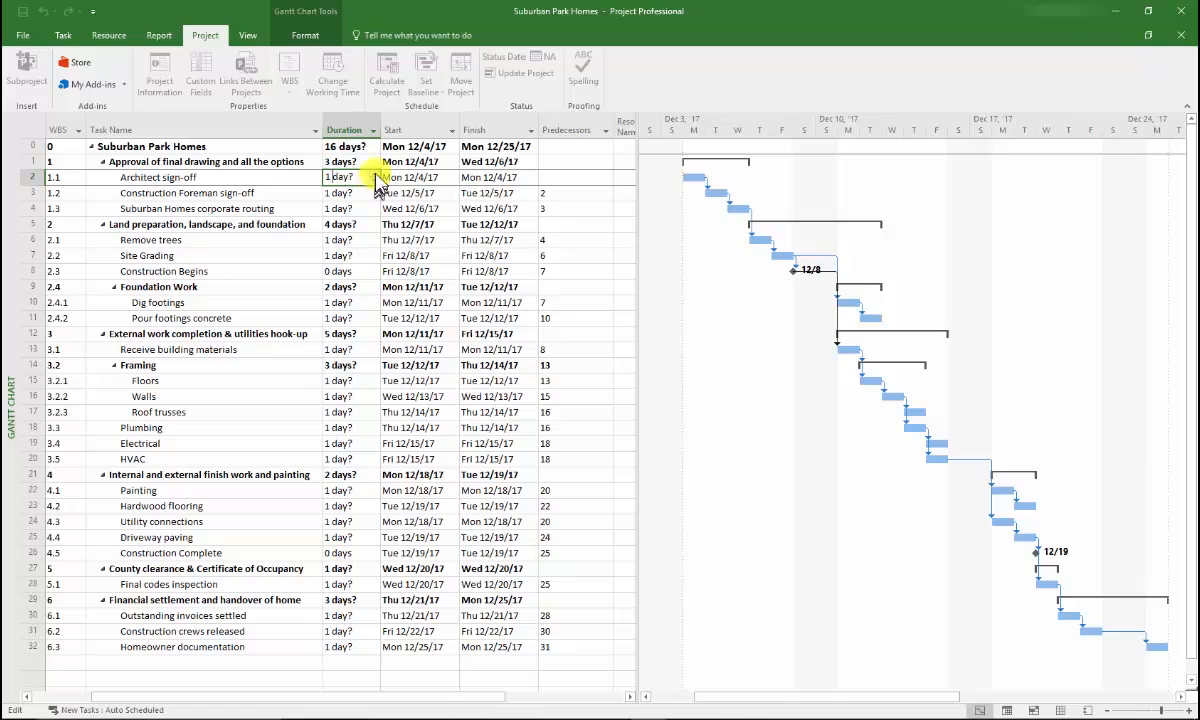
{"action": "left_click", "coordinate": [375, 175]}
{"action": "left_click", "coordinate": [375, 175]}
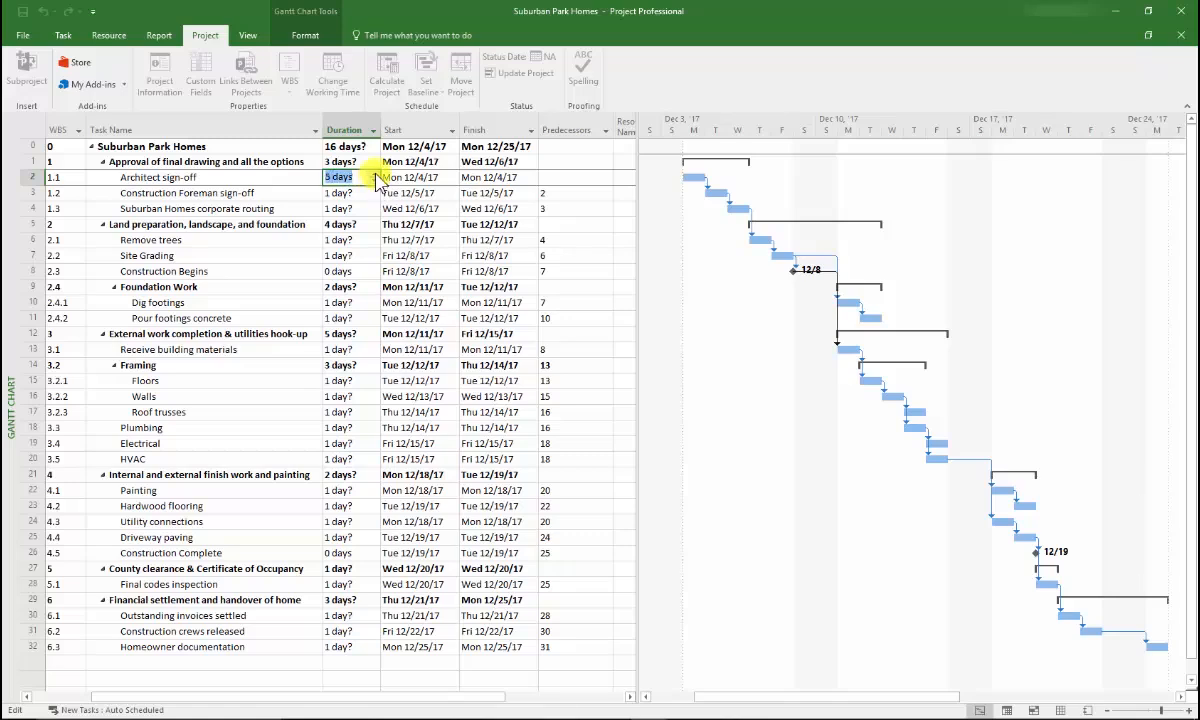
{"action": "left_click", "coordinate": [338, 192]}
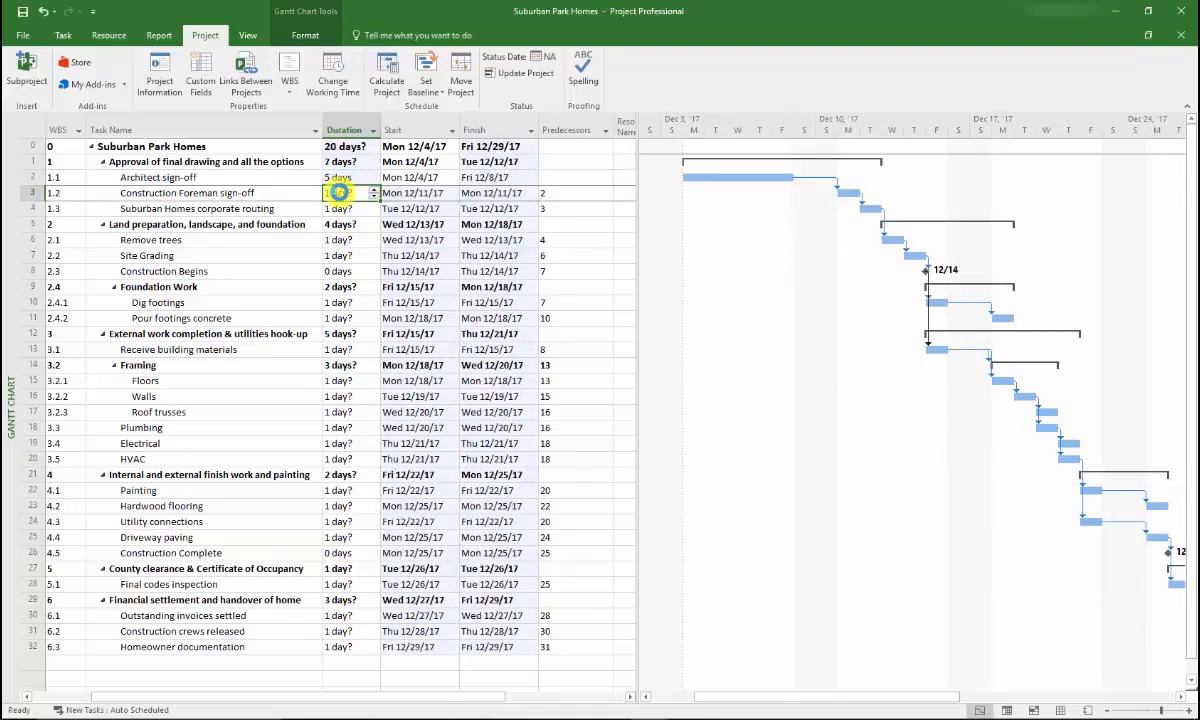
{"action": "type", "text": "4"}
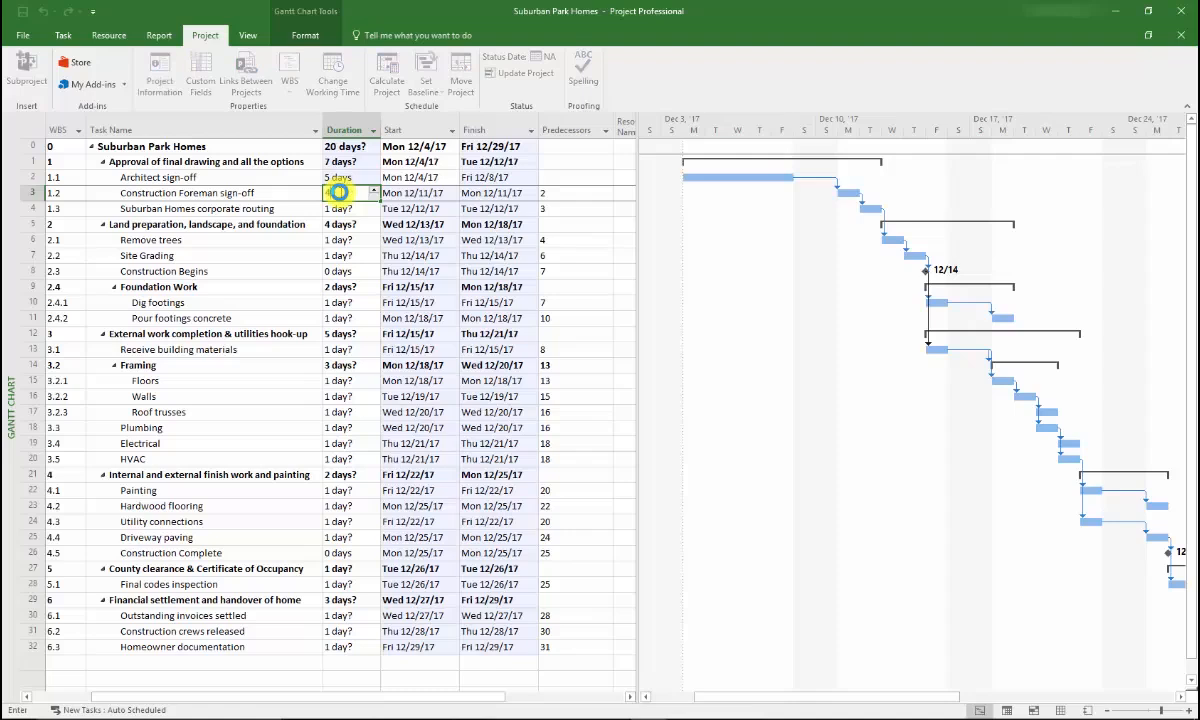
{"action": "key", "text": "Return"}
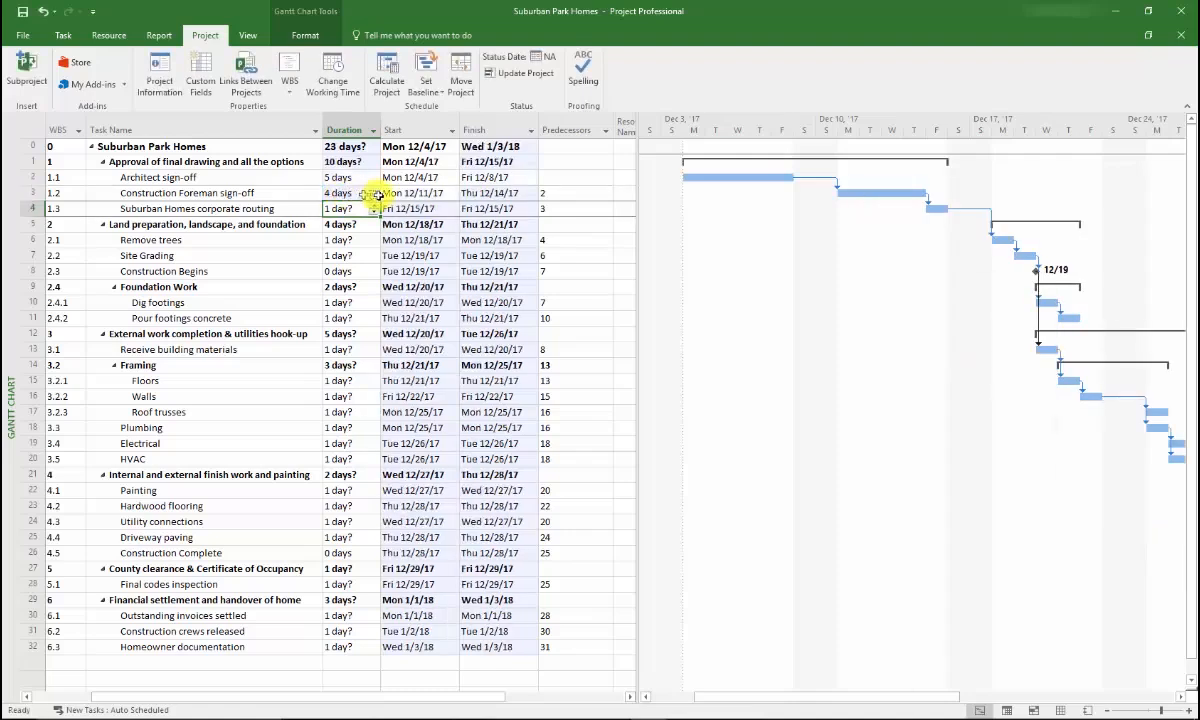
{"action": "left_click", "coordinate": [376, 205]}
{"action": "left_click", "coordinate": [376, 205]}
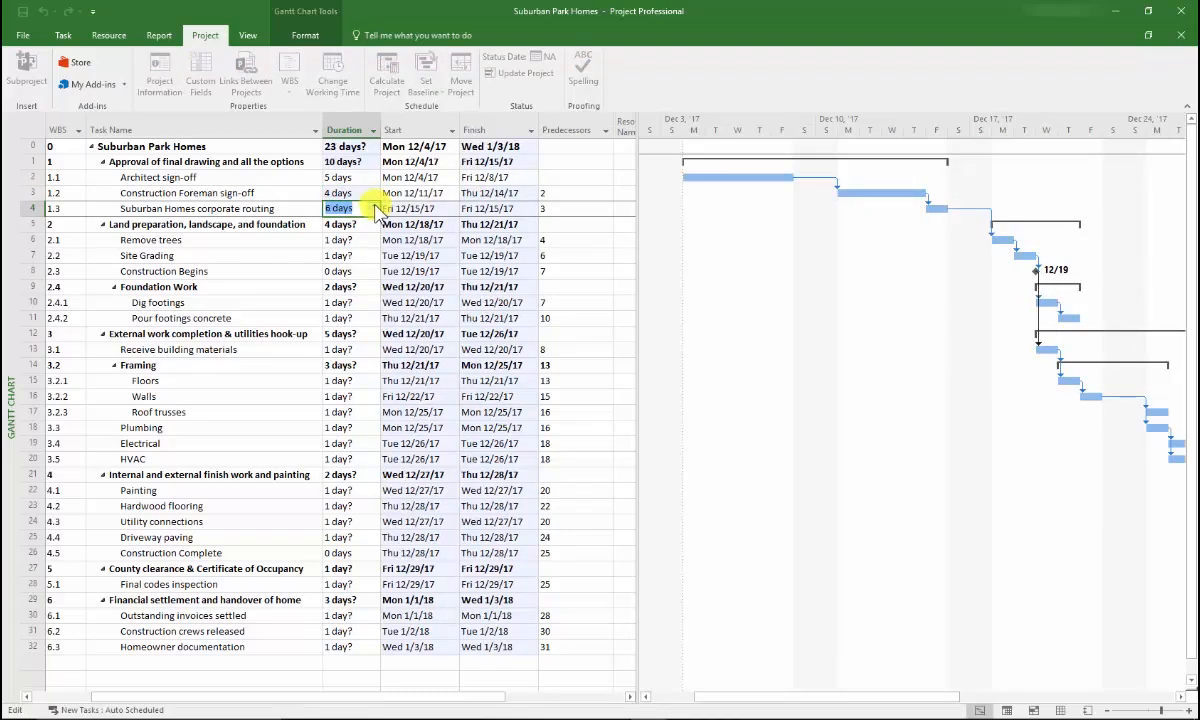
{"action": "left_click", "coordinate": [373, 204]}
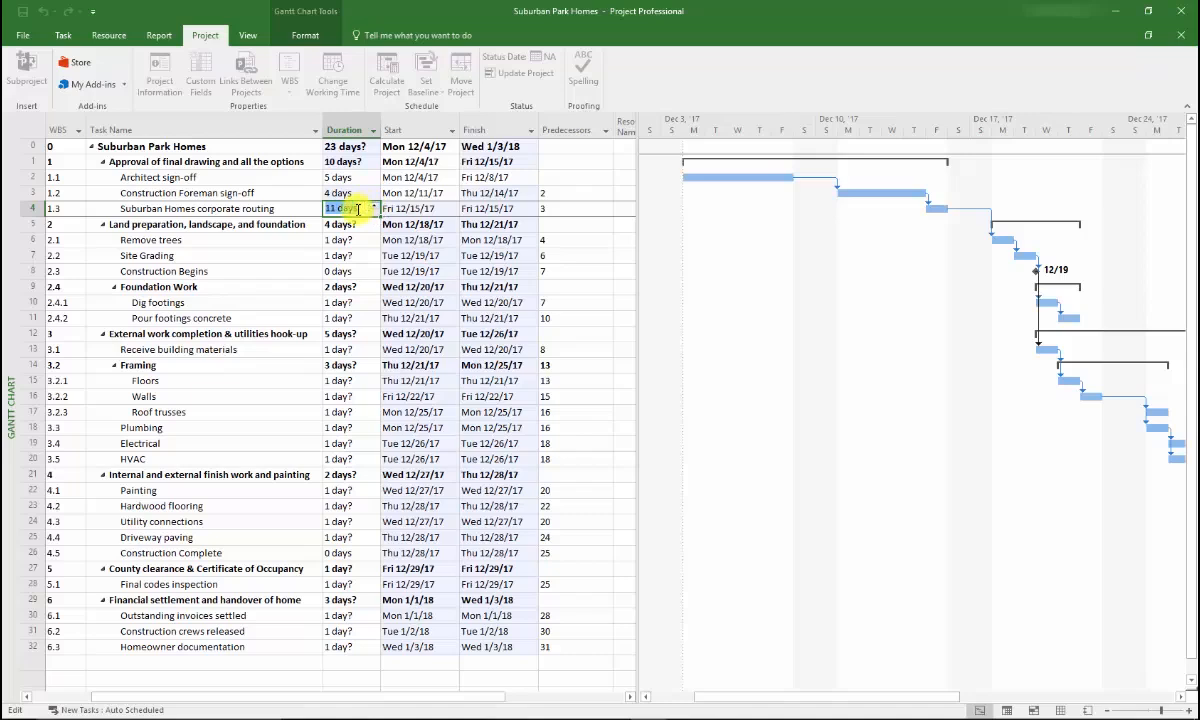
{"action": "key", "text": "Return"}
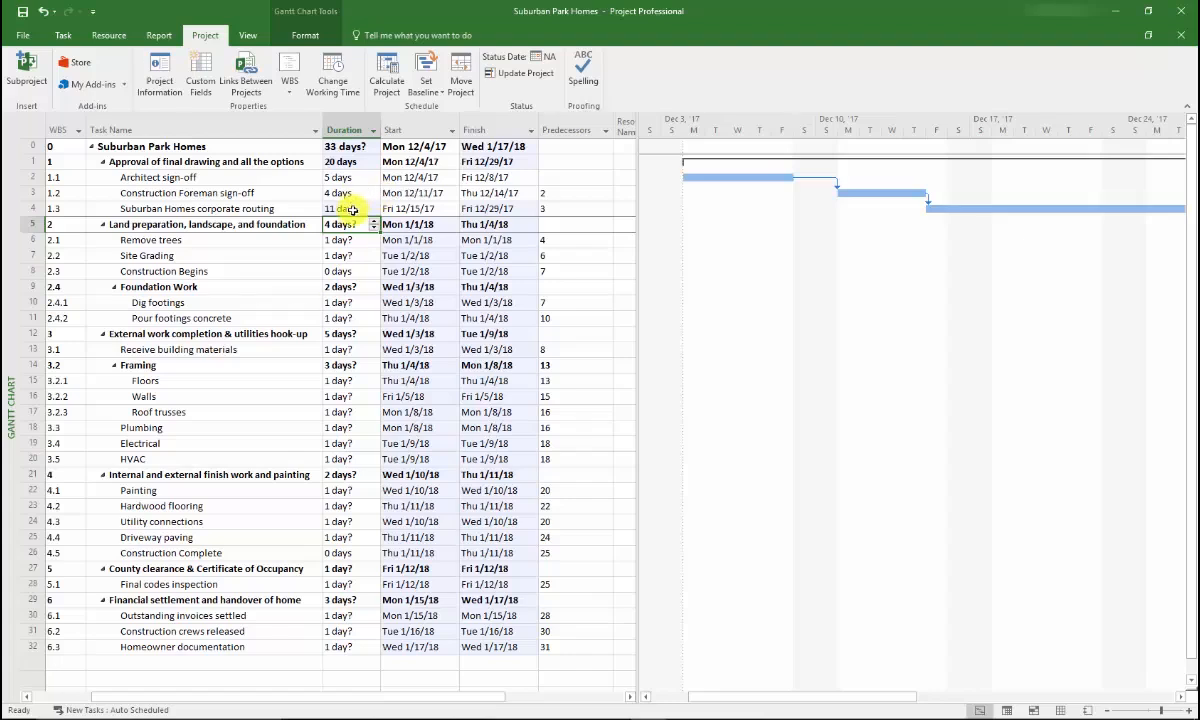
Enter durations 4, 2, 2, 1 days from Remove trees, and 12 for Receive building materials
{"action": "left_click", "coordinate": [343, 240]}
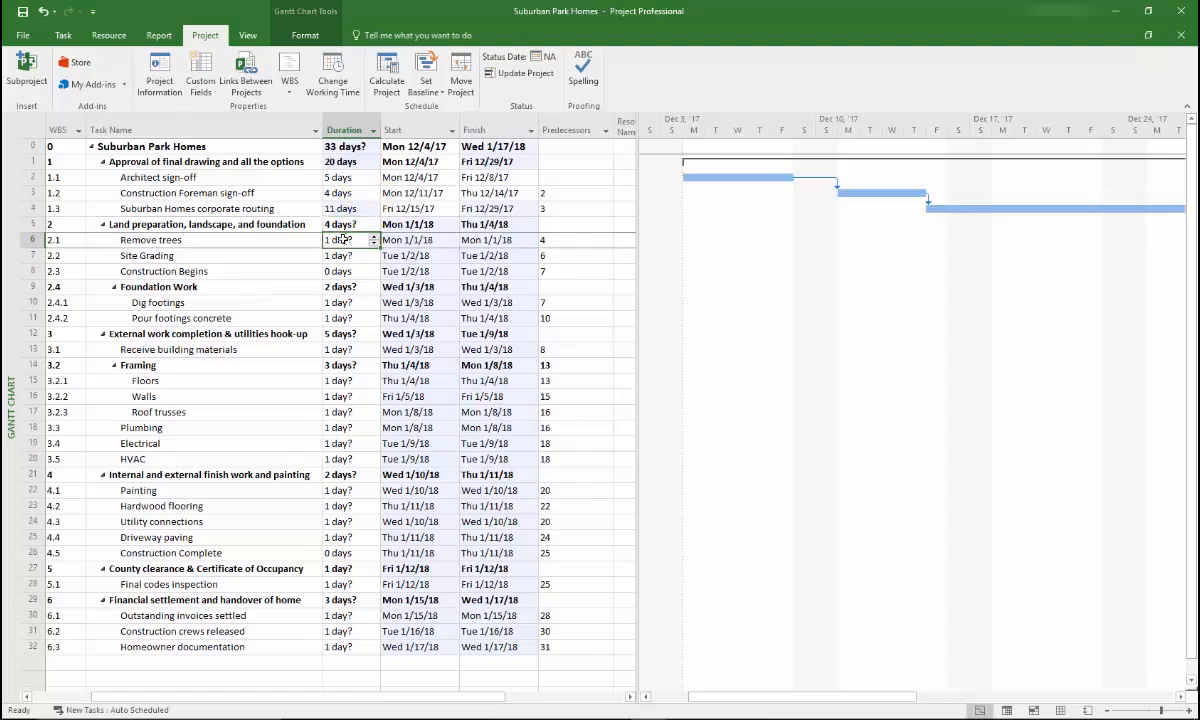
{"action": "type", "text": "4"}
{"action": "key", "text": "Return"}
{"action": "type", "text": "2"}
{"action": "key", "text": "Return"}
{"action": "key", "text": "Return"}
{"action": "key", "text": "Return"}
{"action": "type", "text": "2"}
{"action": "key", "text": "Return"}
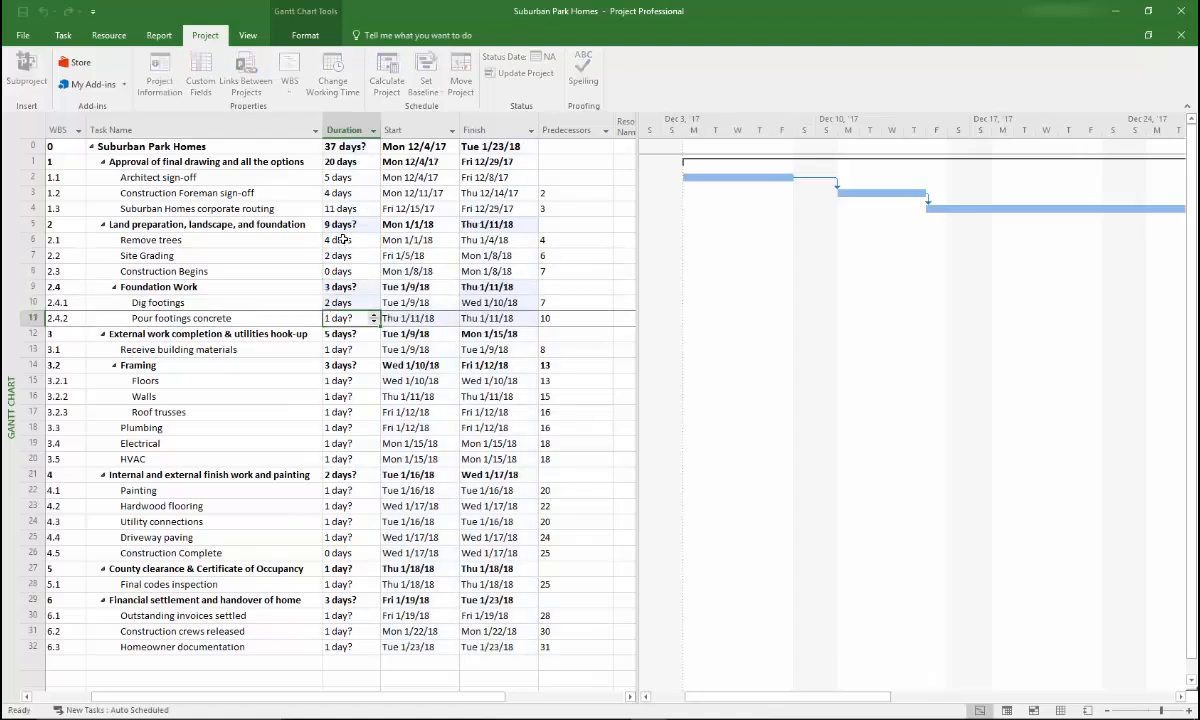
{"action": "type", "text": "1"}
{"action": "key", "text": "Return"}
{"action": "key", "text": "Return"}
{"action": "type", "text": "12"}
{"action": "key", "text": "Return"}
{"action": "key", "text": "Return"}
Enter the remaining durations 15, 20, 5, 10, 8, 6, 20, 12, 2, 21, 5, 7, 3, 10
{"action": "type", "text": "15 20 5 10 8 6"}
{"action": "key", "text": "Return"}
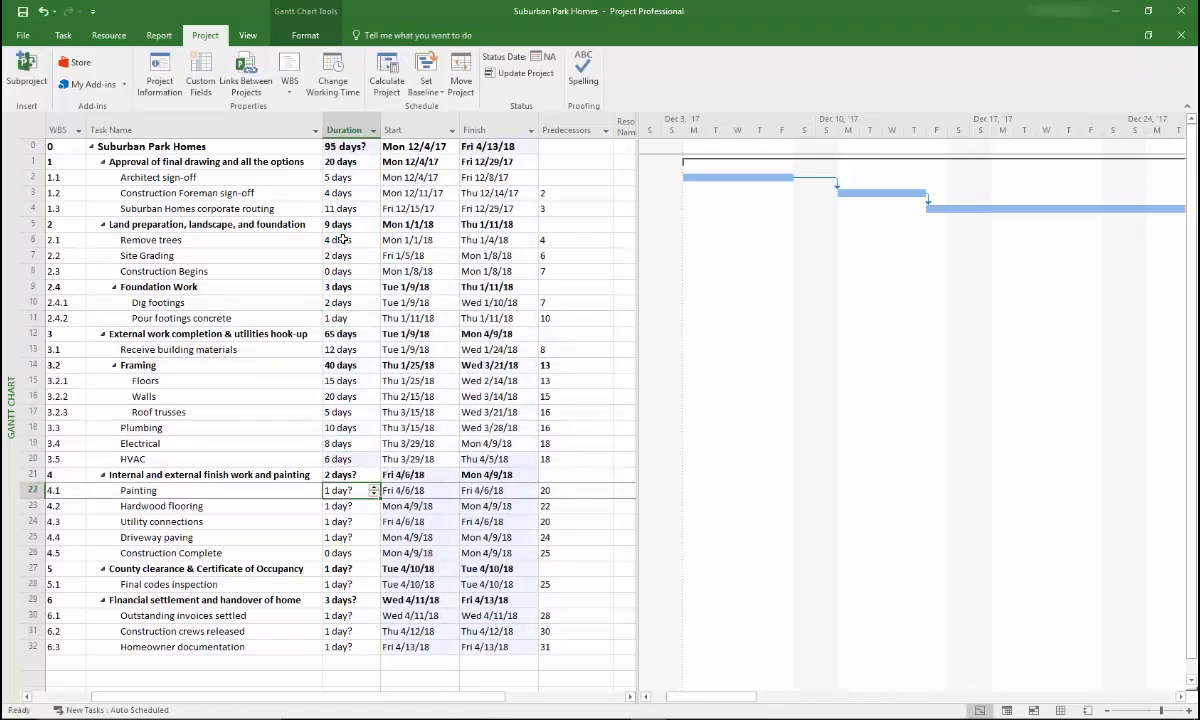
{"action": "type", "text": "20 12 2 21   5  7 3 10"}
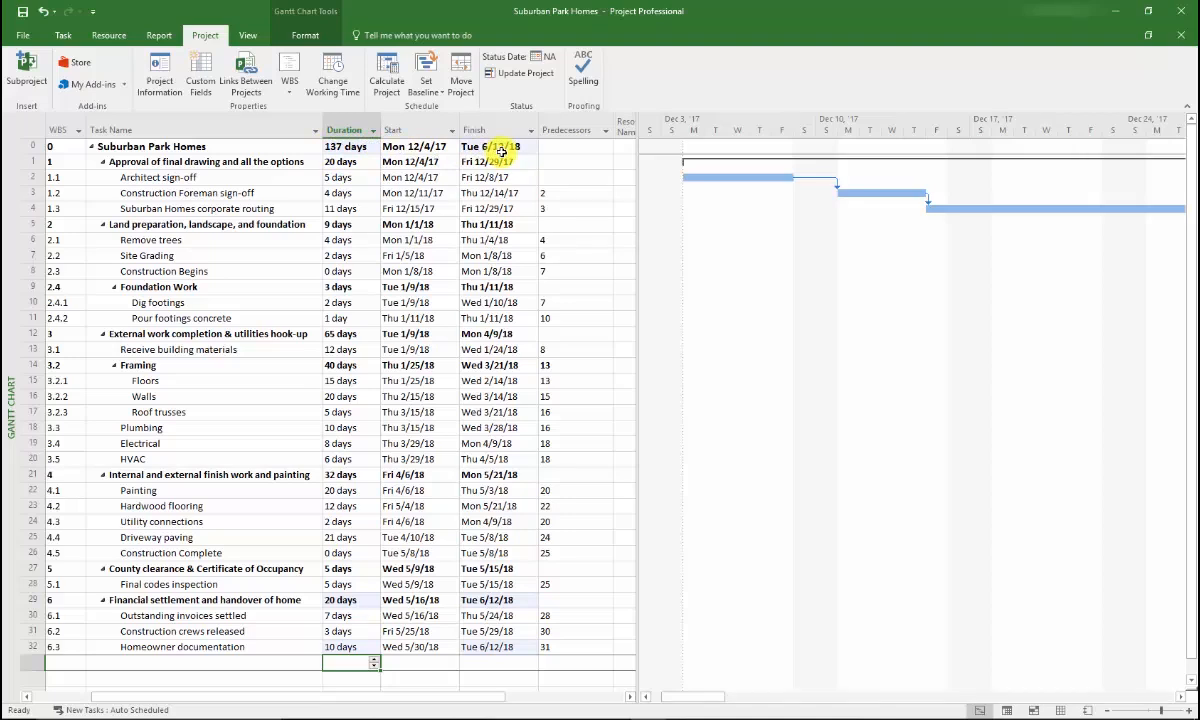
Zoom the timeline out to fit Dec 2017–Jun 2018 and drag the divider left to widen the chart
{"action": "left_click", "coordinate": [1106, 708]}
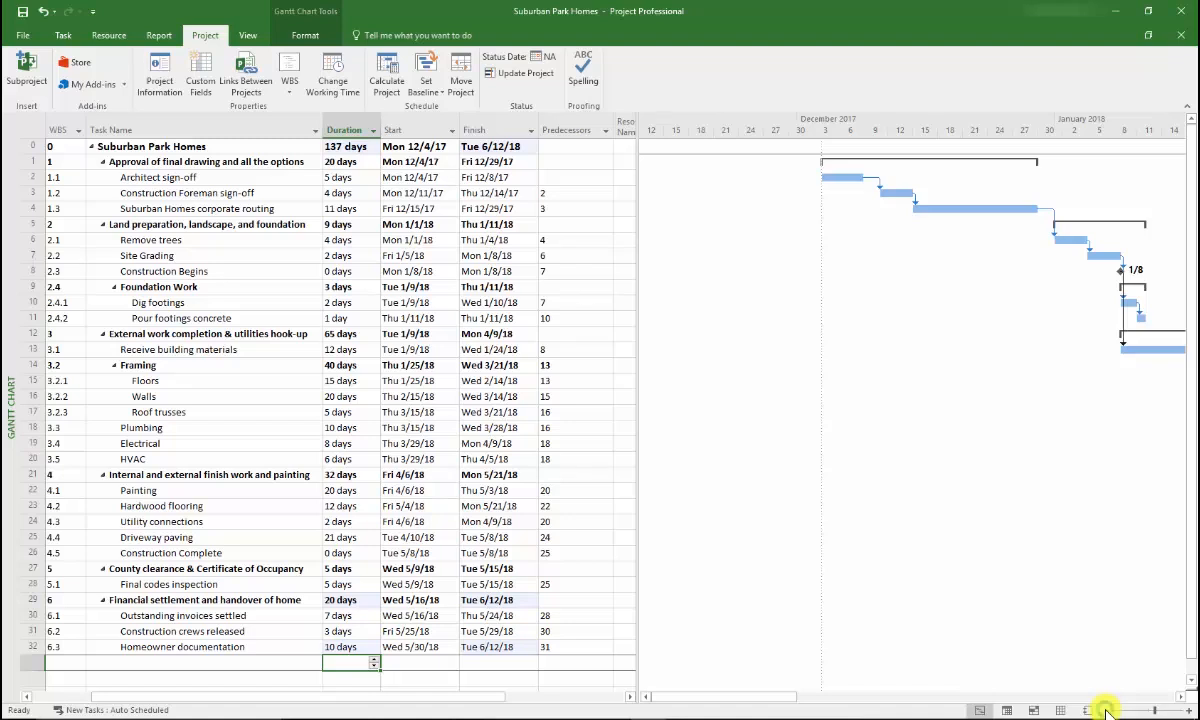
{"action": "left_click", "coordinate": [1106, 708]}
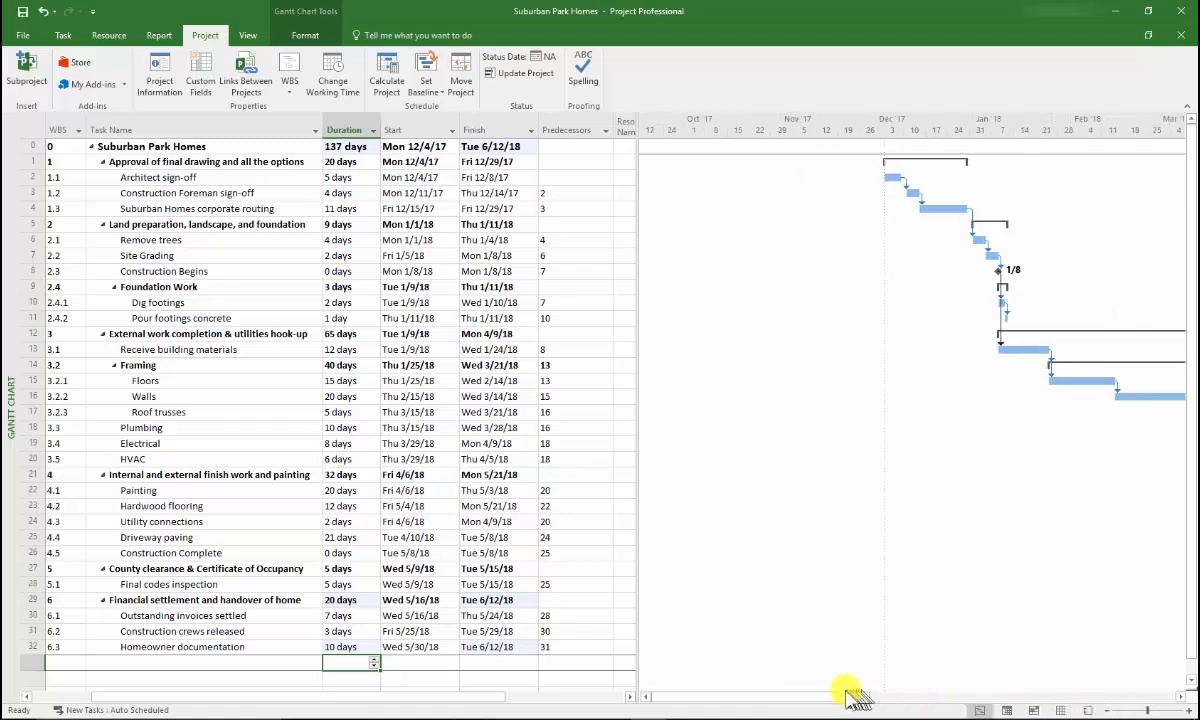
{"action": "left_click_drag", "start_coordinate": [844, 697], "coordinate": [911, 706]}
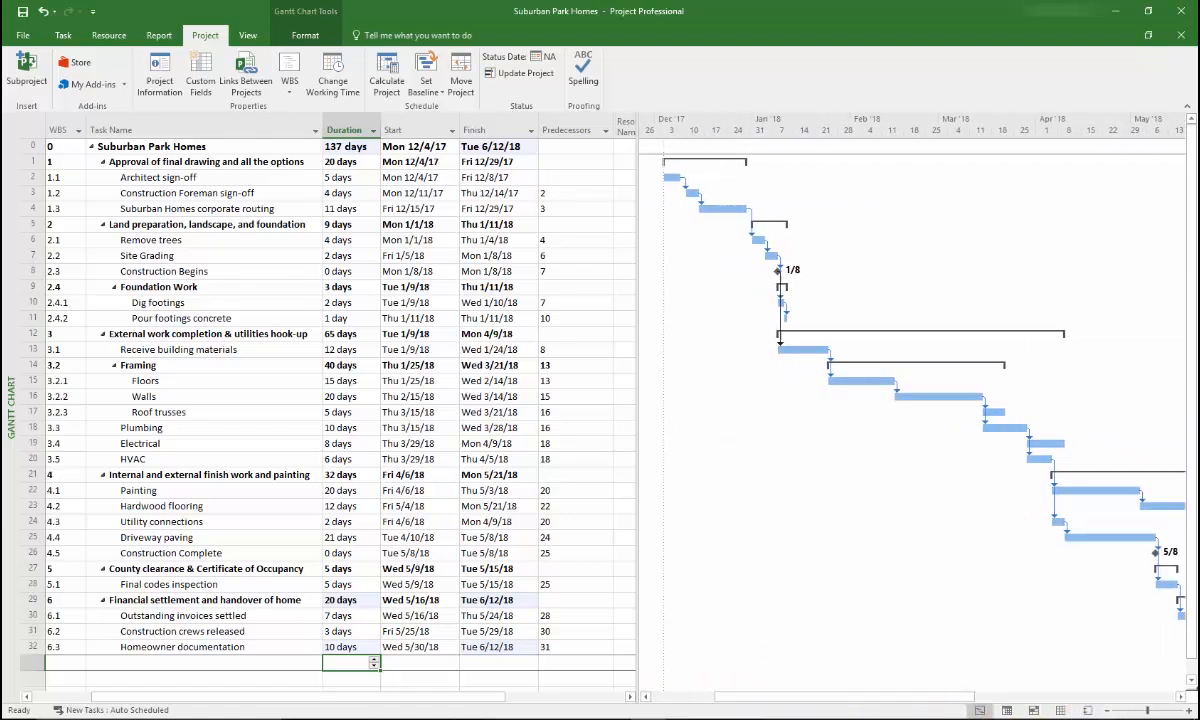
{"action": "left_click", "coordinate": [1108, 710]}
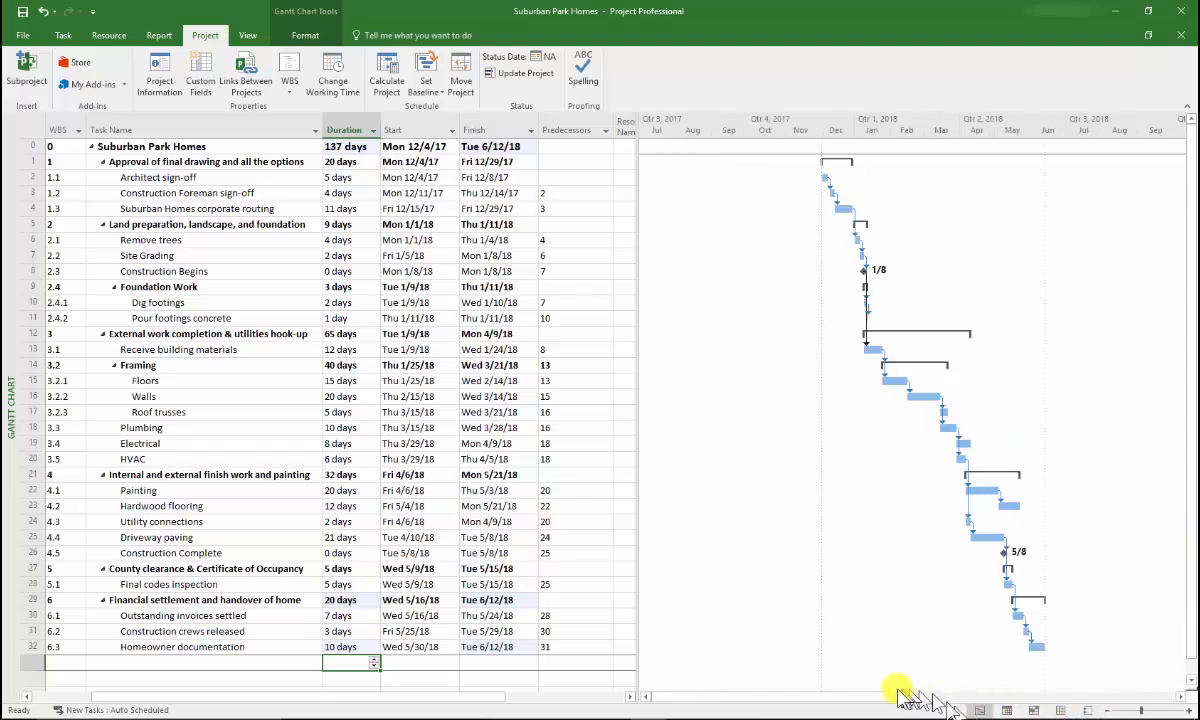
{"action": "left_click_drag", "start_coordinate": [836, 697], "coordinate": [916, 702]}
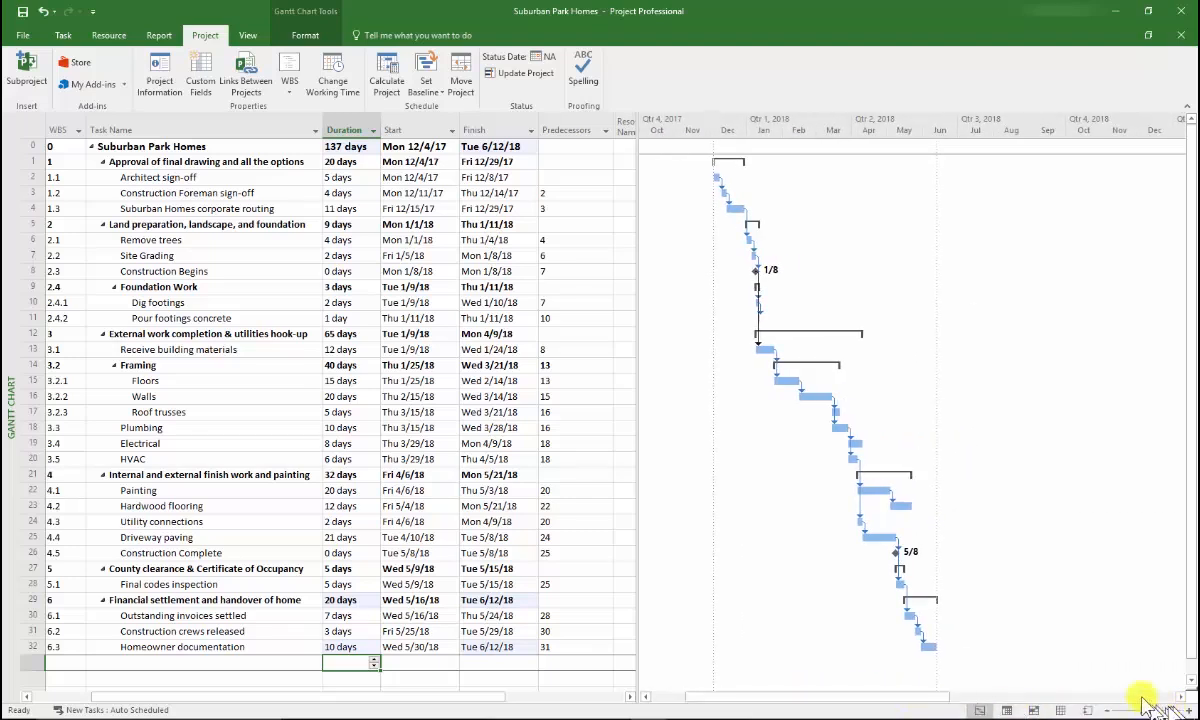
{"action": "left_click", "coordinate": [1182, 710]}
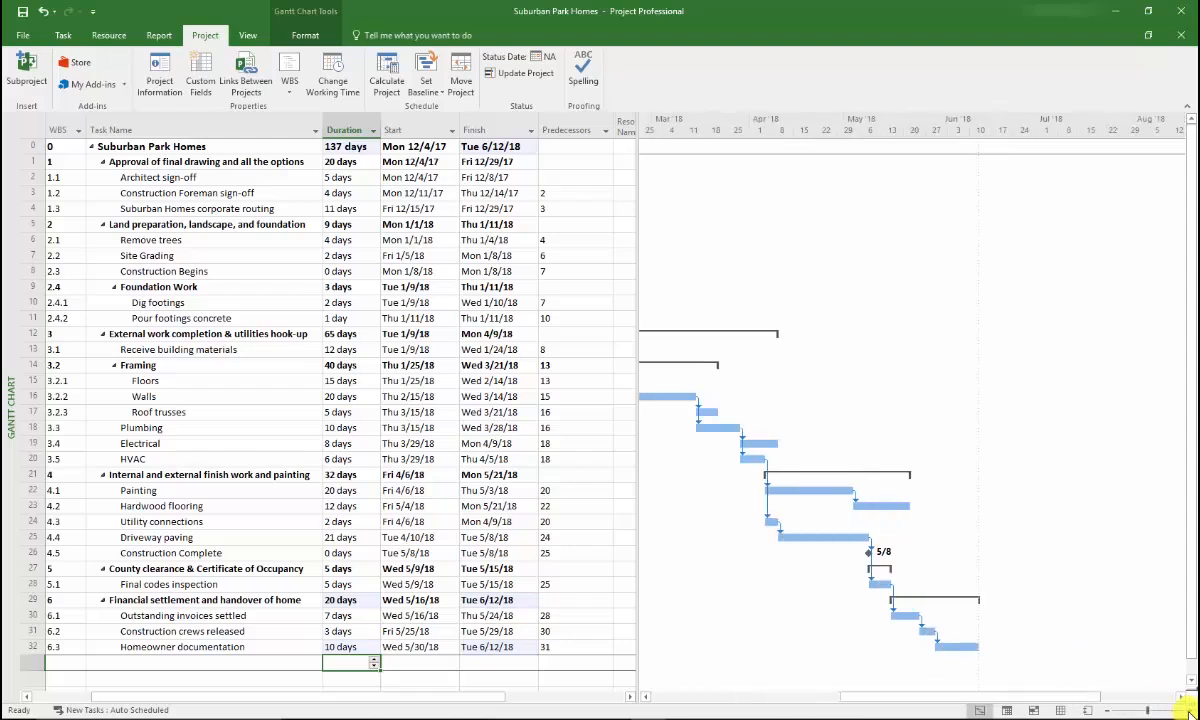
{"action": "left_click", "coordinate": [1070, 698]}
{"action": "left_click_drag", "start_coordinate": [1070, 698], "coordinate": [942, 699]}
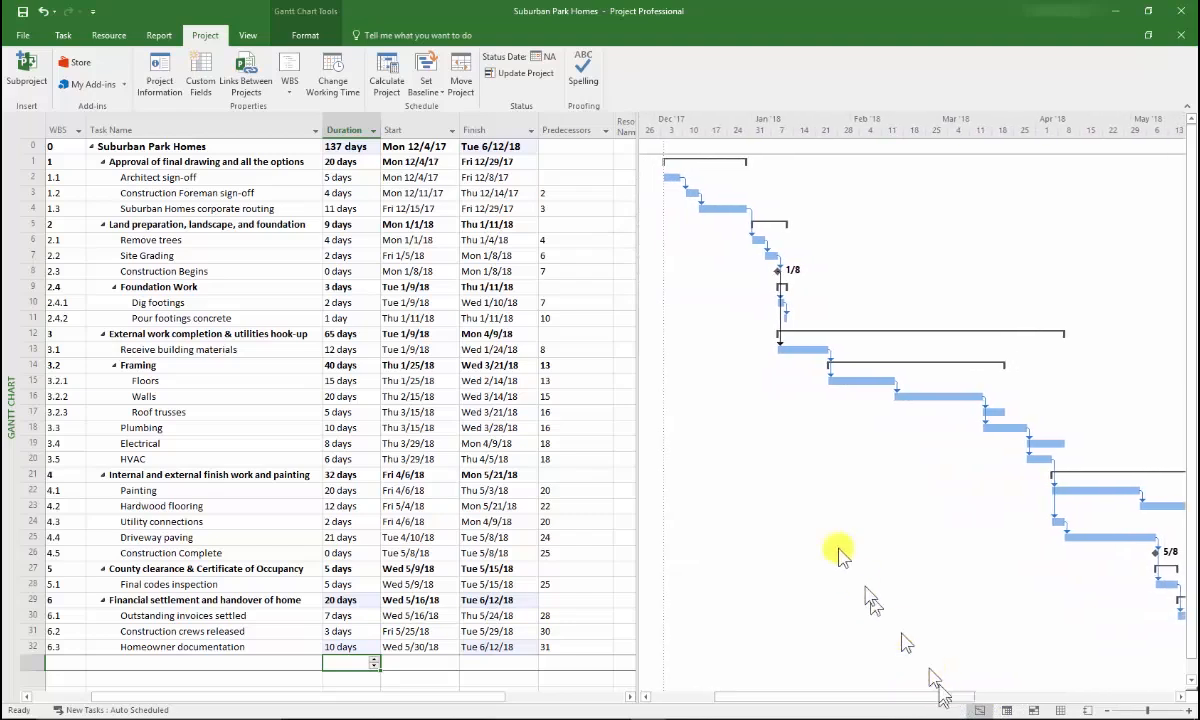
{"action": "left_click_drag", "start_coordinate": [636, 458], "coordinate": [538, 453]}
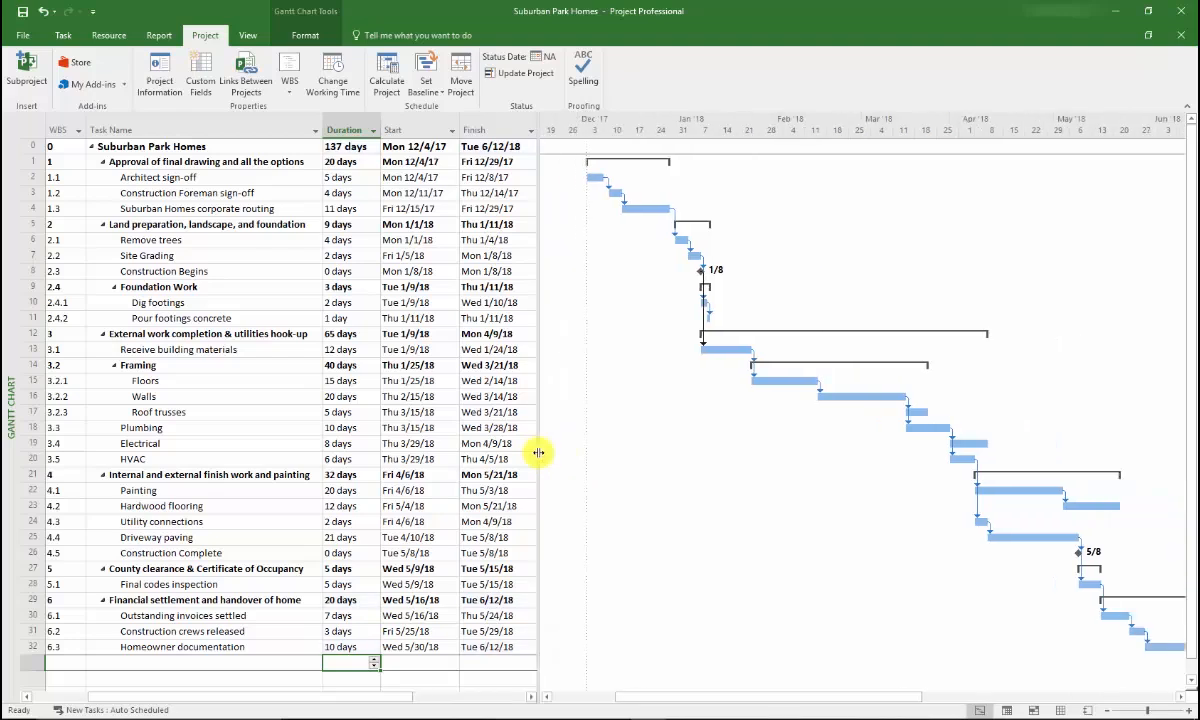
{"action": "left_click_drag", "start_coordinate": [897, 700], "coordinate": [916, 696]}
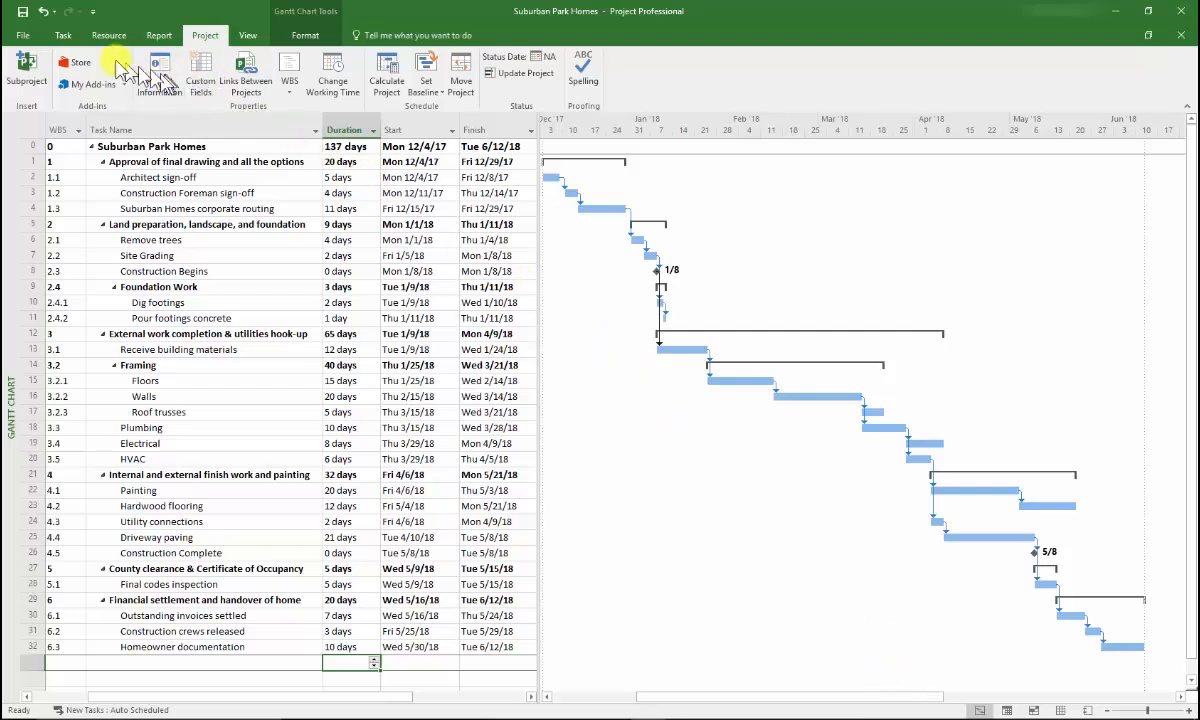
Turn on Critical Tasks highlighting in Gantt Chart Format and open the Bar Styles dialog
{"action": "left_click", "coordinate": [63, 38]}
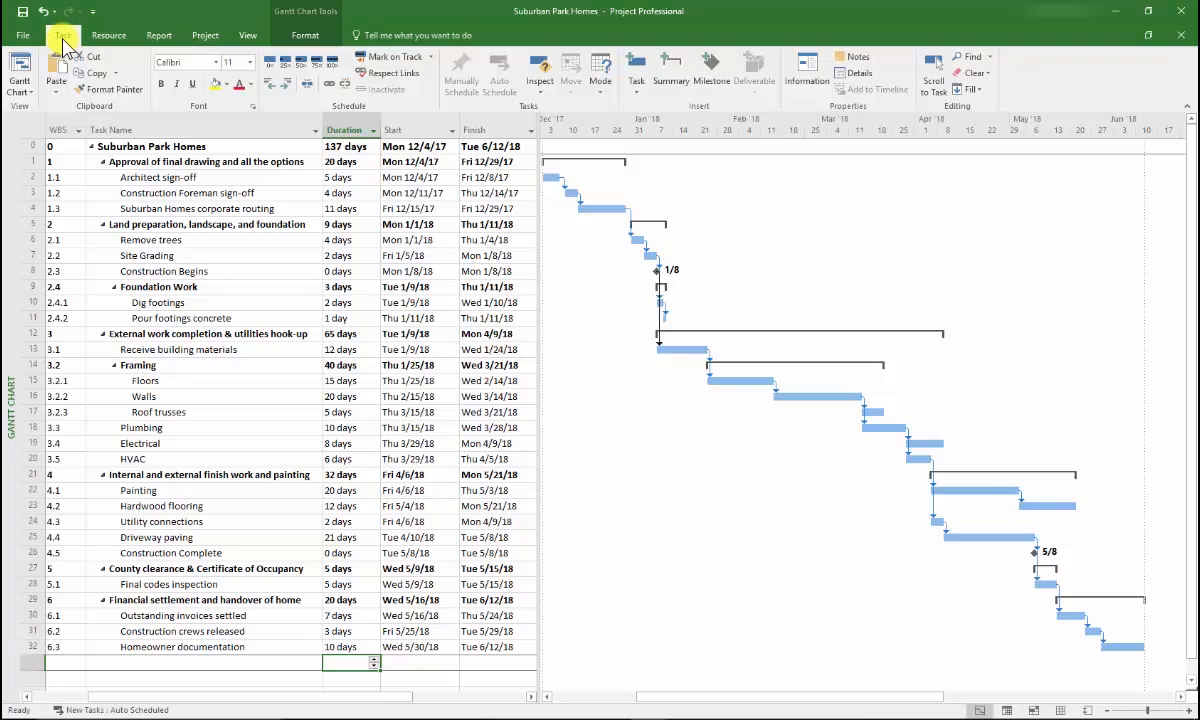
{"action": "left_click", "coordinate": [318, 40]}
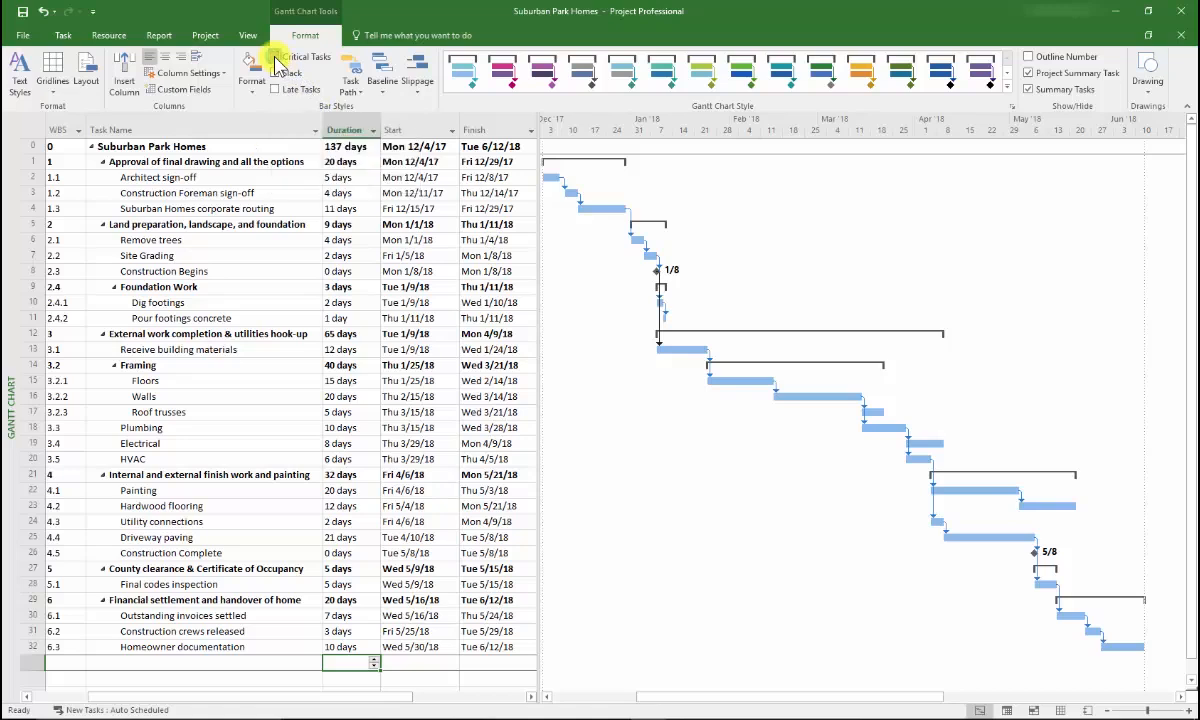
{"action": "left_click", "coordinate": [275, 59]}
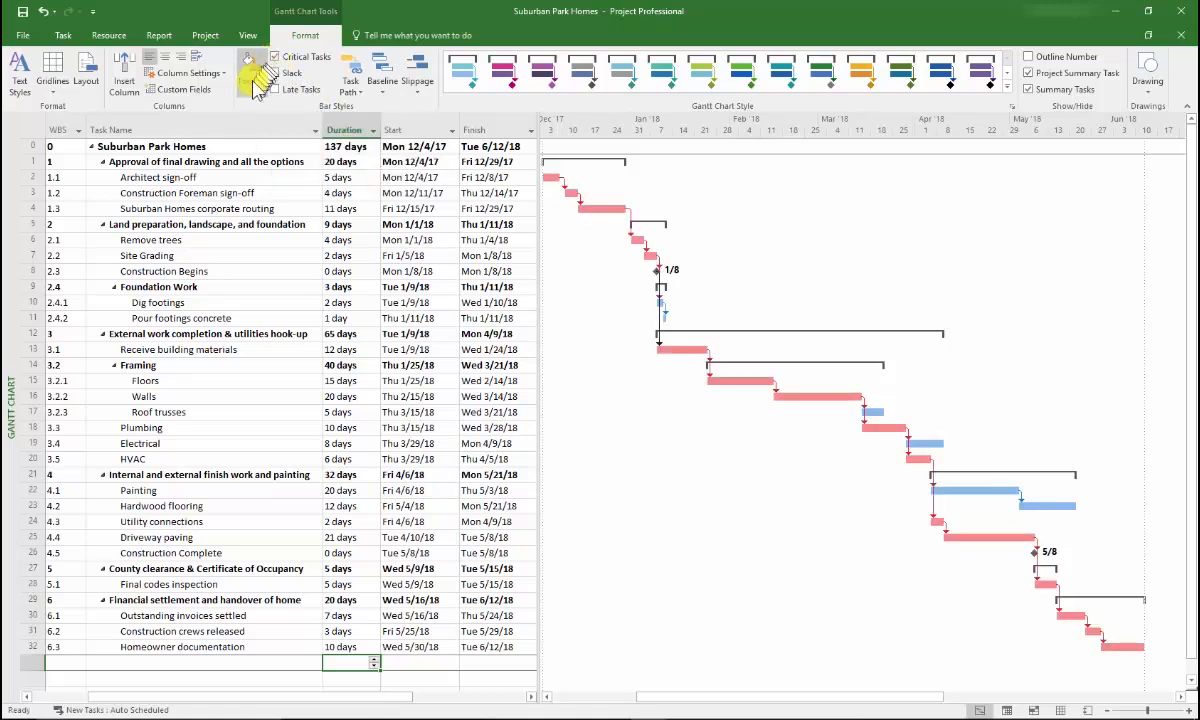
{"action": "left_click", "coordinate": [252, 92]}
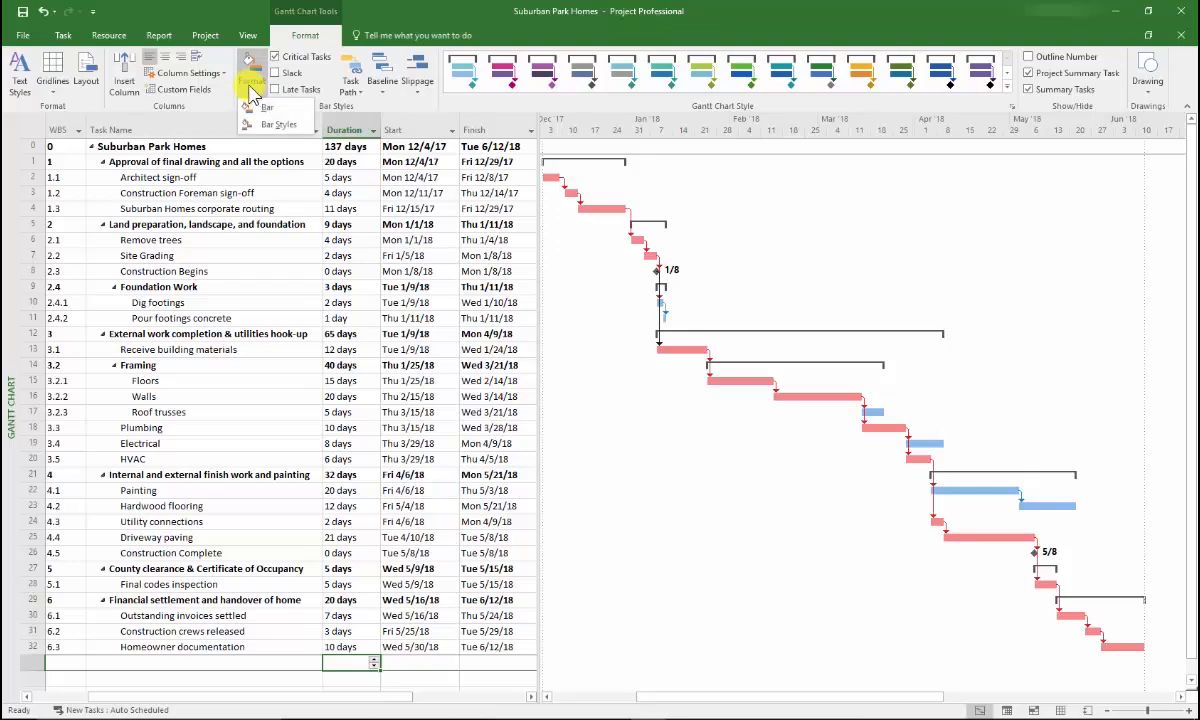
{"action": "left_click", "coordinate": [281, 123]}
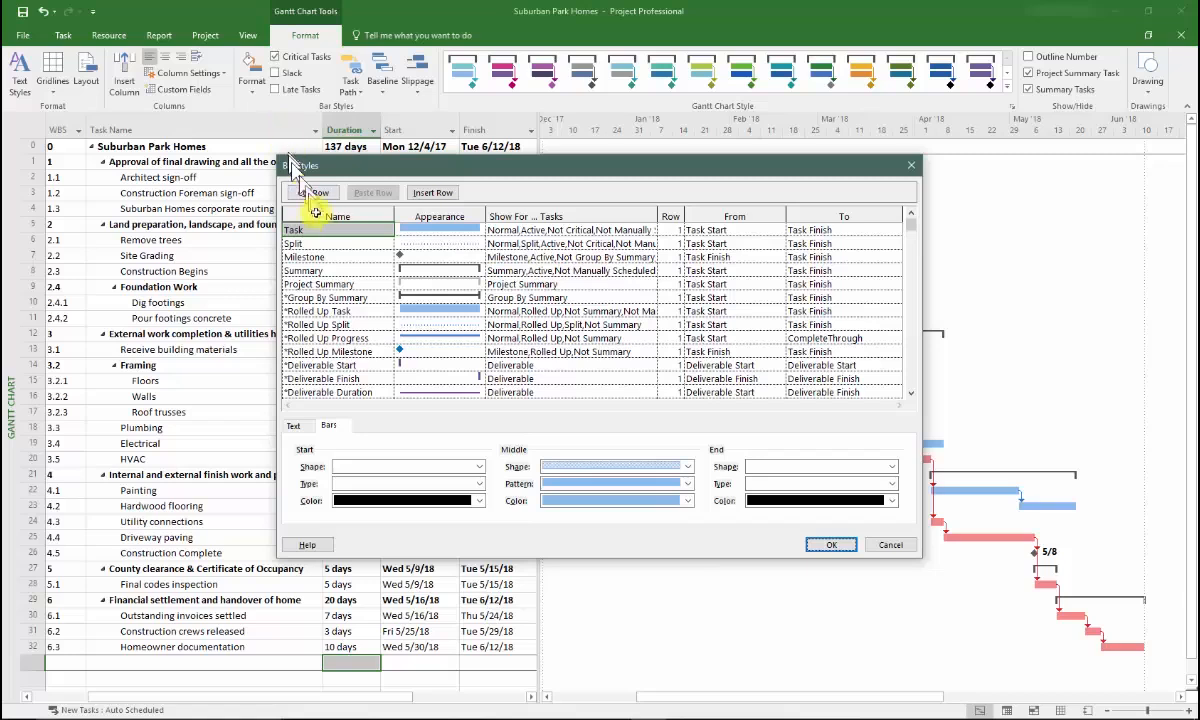
Look through the Summary and Group By Summary bar styles, then scroll down the list to find Critical
{"action": "left_click", "coordinate": [339, 270]}
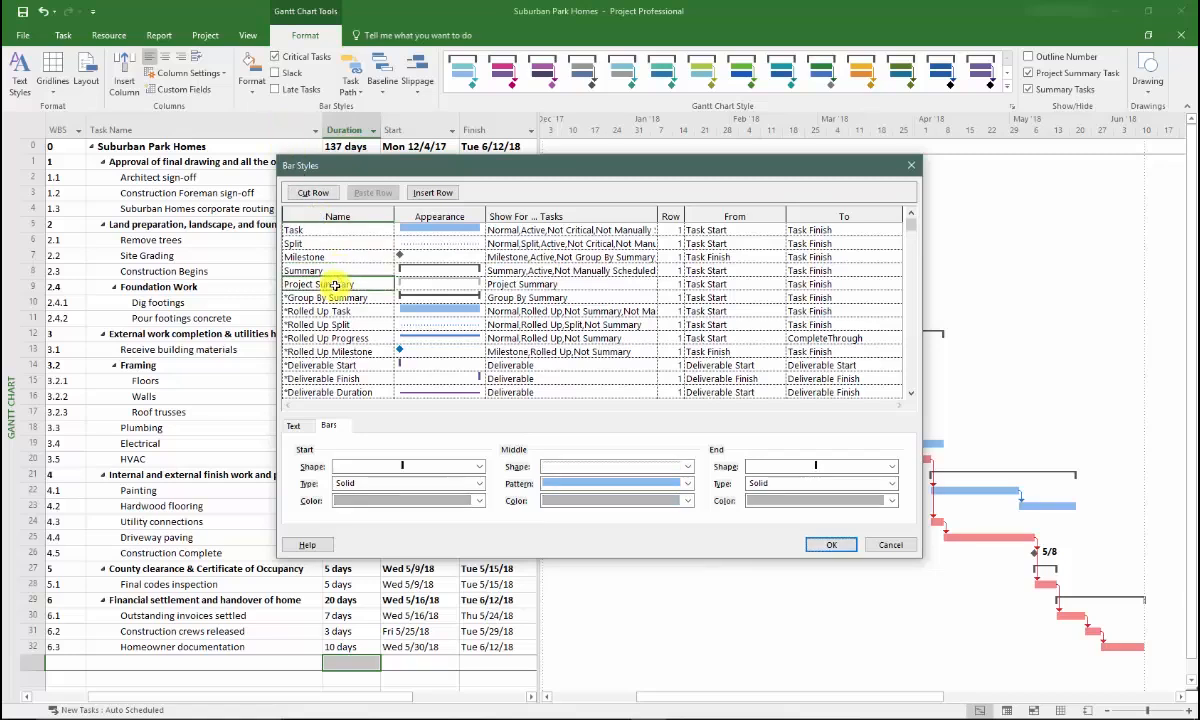
{"action": "left_click", "coordinate": [334, 298]}
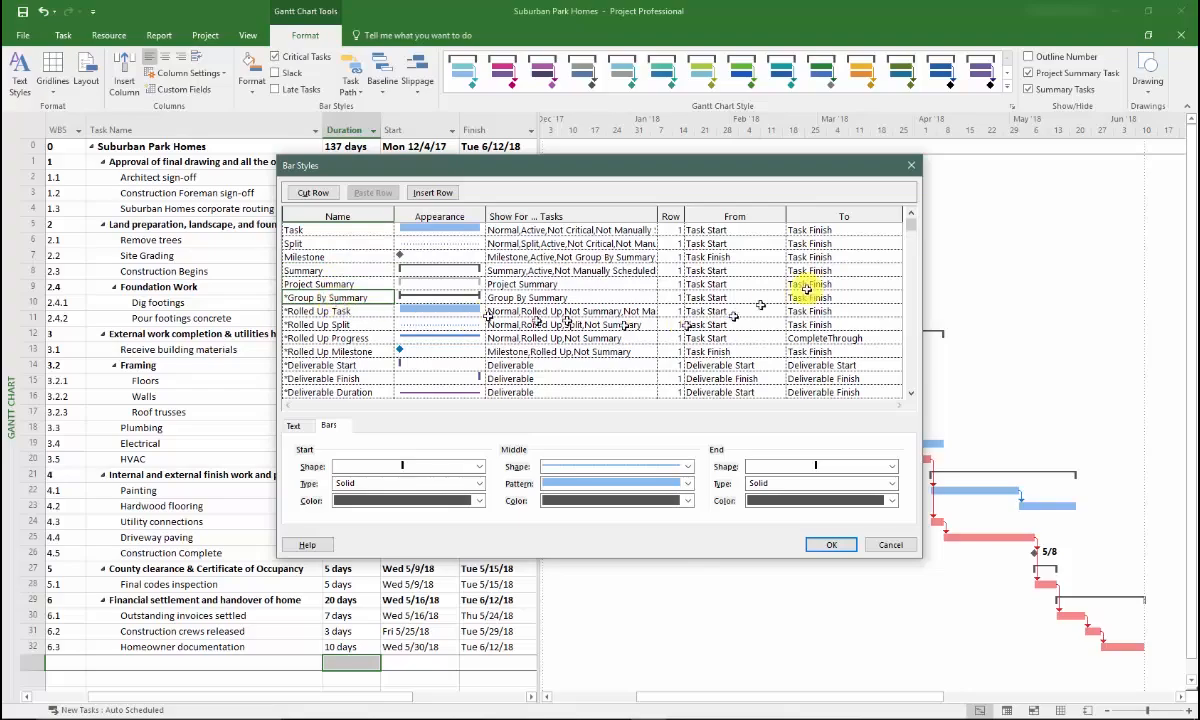
{"action": "left_click", "coordinate": [911, 393]}
{"action": "left_click", "coordinate": [911, 393]}
{"action": "left_click", "coordinate": [911, 393]}
{"action": "left_click", "coordinate": [911, 393]}
{"action": "left_click", "coordinate": [911, 394]}
{"action": "left_click", "coordinate": [911, 394]}
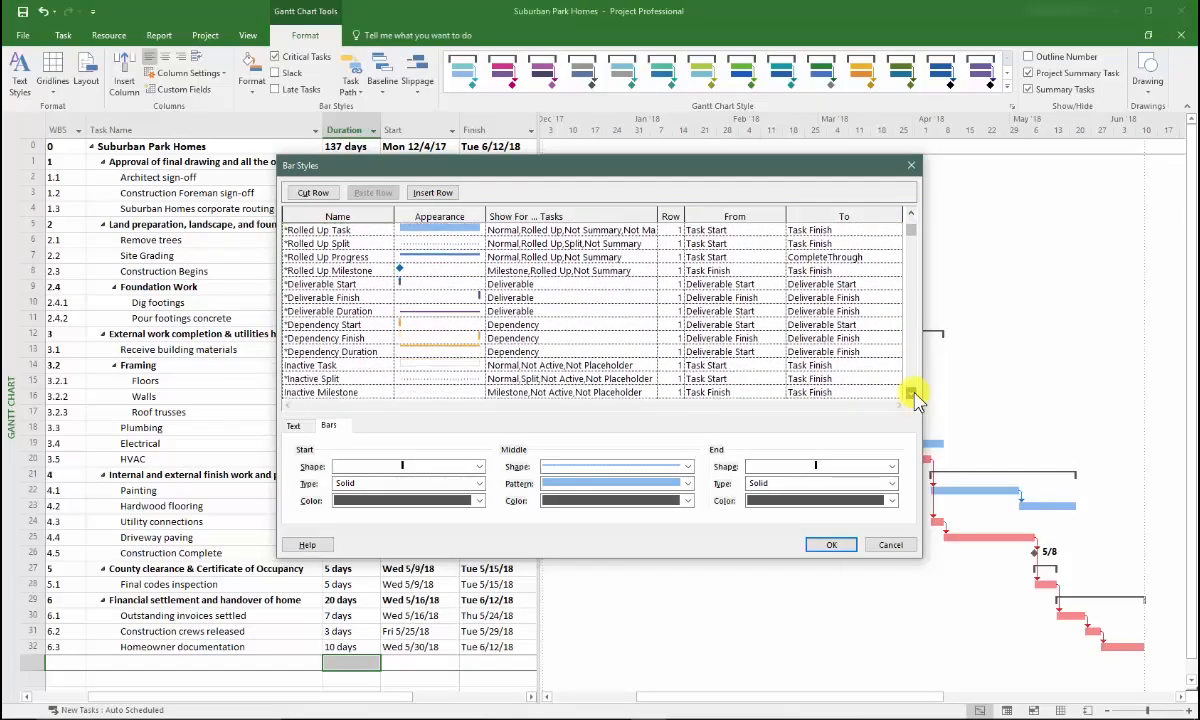
{"action": "left_click", "coordinate": [911, 394]}
{"action": "left_click", "coordinate": [911, 394]}
{"action": "left_click", "coordinate": [911, 394]}
{"action": "left_click", "coordinate": [911, 394]}
{"action": "left_click", "coordinate": [911, 394]}
{"action": "left_click", "coordinate": [911, 394]}
{"action": "left_click", "coordinate": [911, 394]}
{"action": "left_click", "coordinate": [911, 394]}
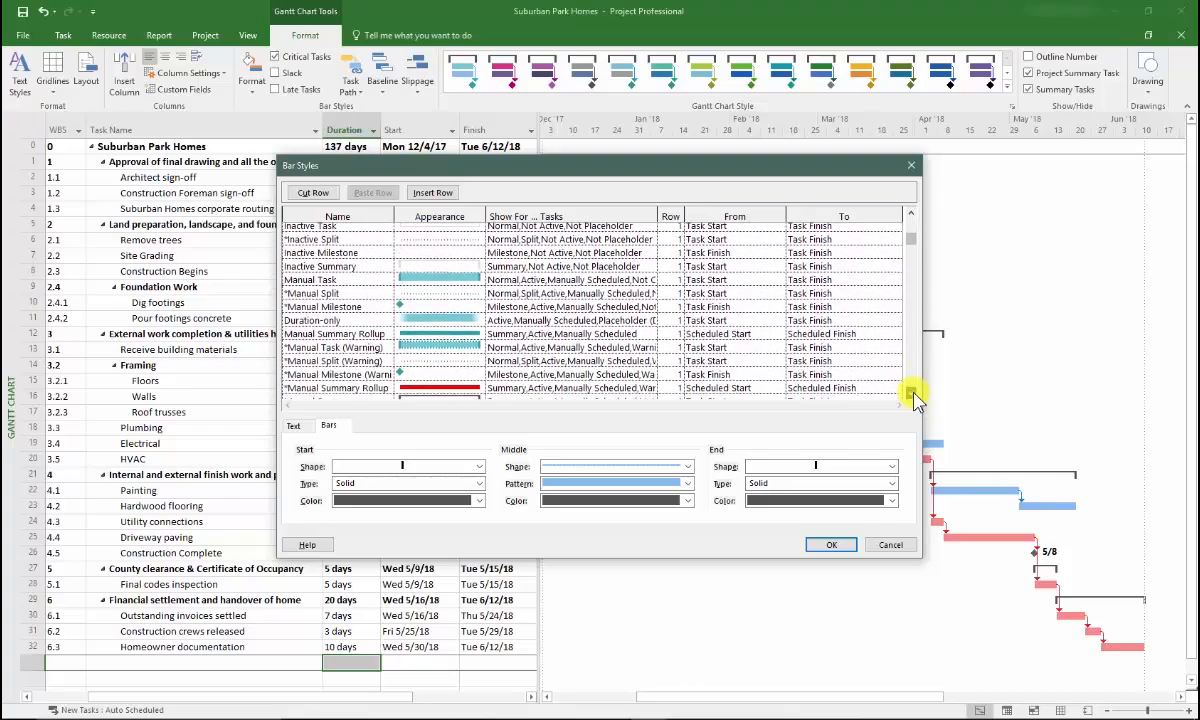
{"action": "left_click", "coordinate": [911, 394]}
{"action": "left_click", "coordinate": [911, 394]}
{"action": "left_click", "coordinate": [911, 394]}
{"action": "left_click", "coordinate": [911, 394]}
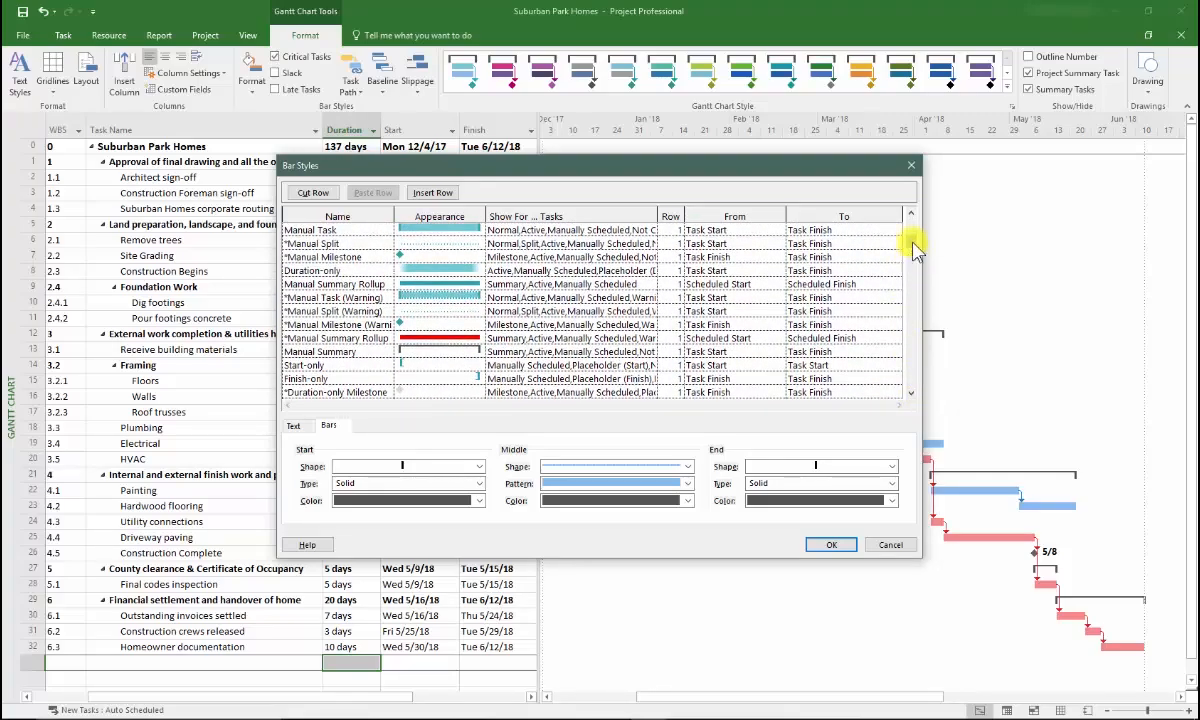
{"action": "scroll", "coordinate": [911, 250], "scroll_direction": "down", "scroll_amount": 4}
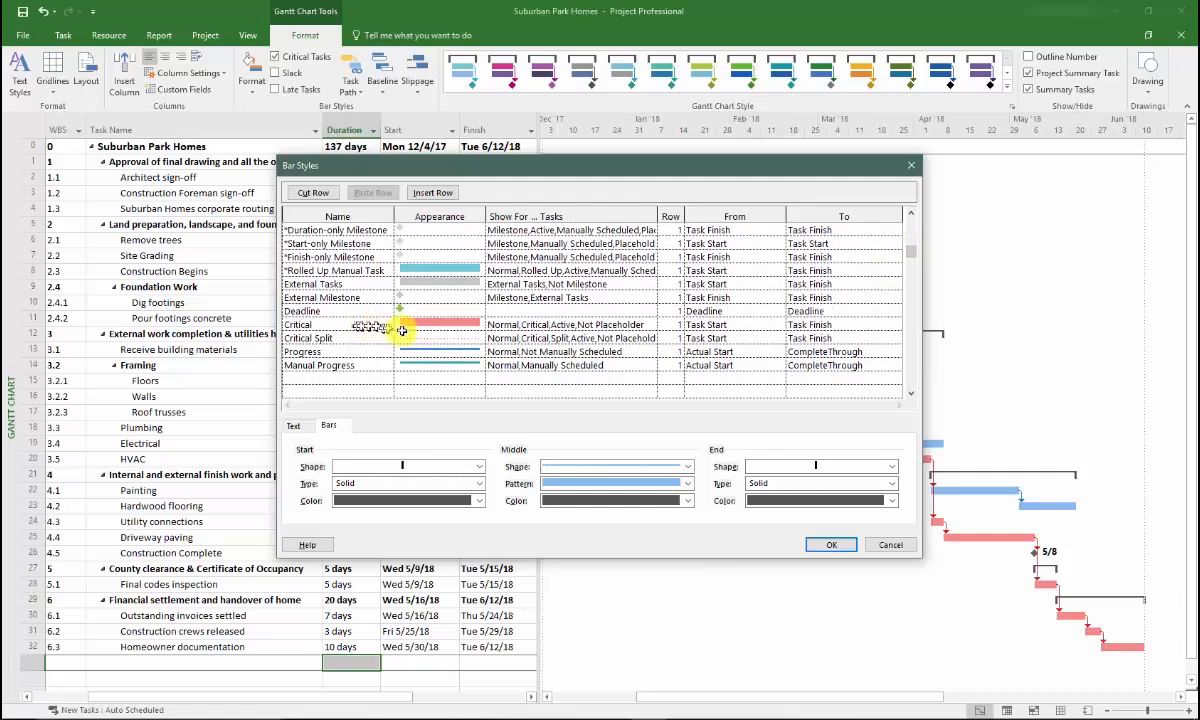
Set the Critical bar style's middle colour to bright red and confirm with OK
{"action": "left_click", "coordinate": [448, 323]}
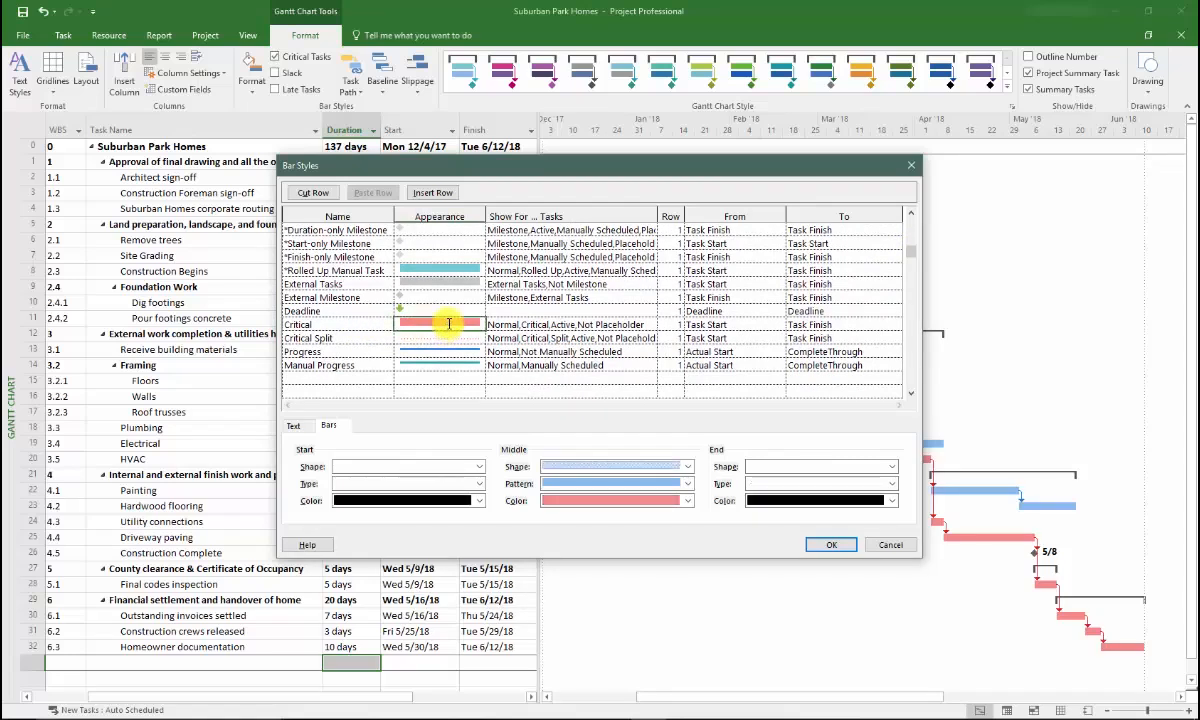
{"action": "left_click", "coordinate": [686, 501]}
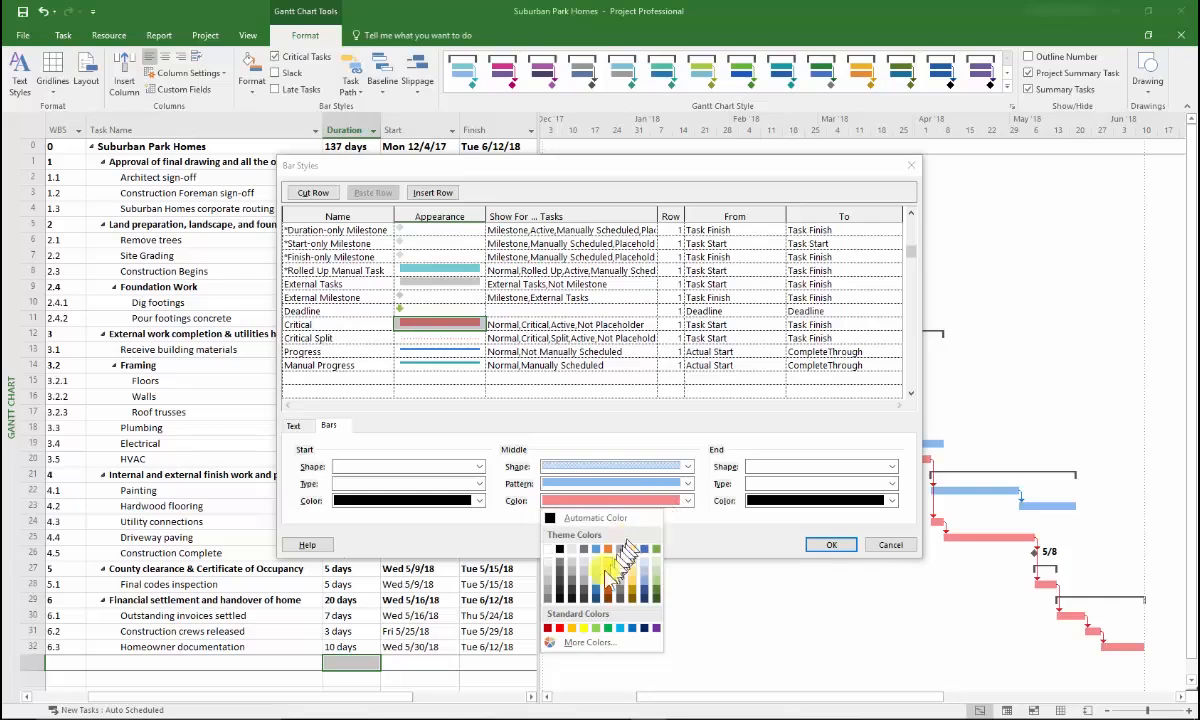
{"action": "left_click", "coordinate": [560, 629]}
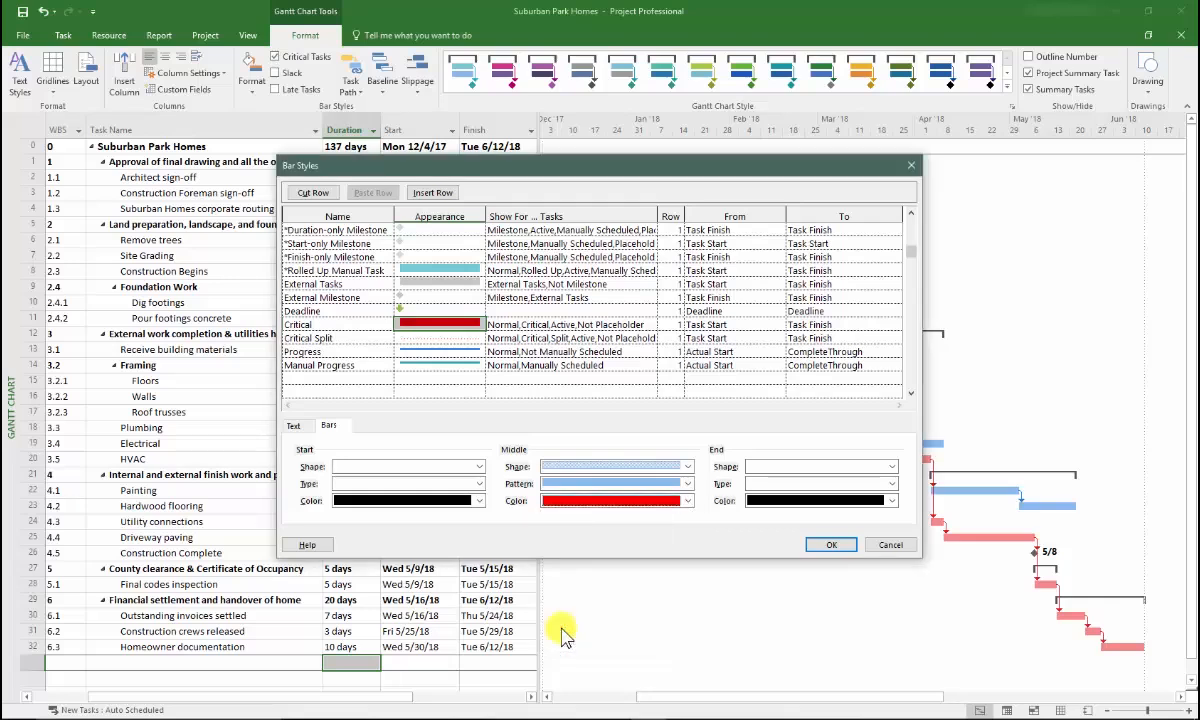
{"action": "left_click", "coordinate": [832, 546]}
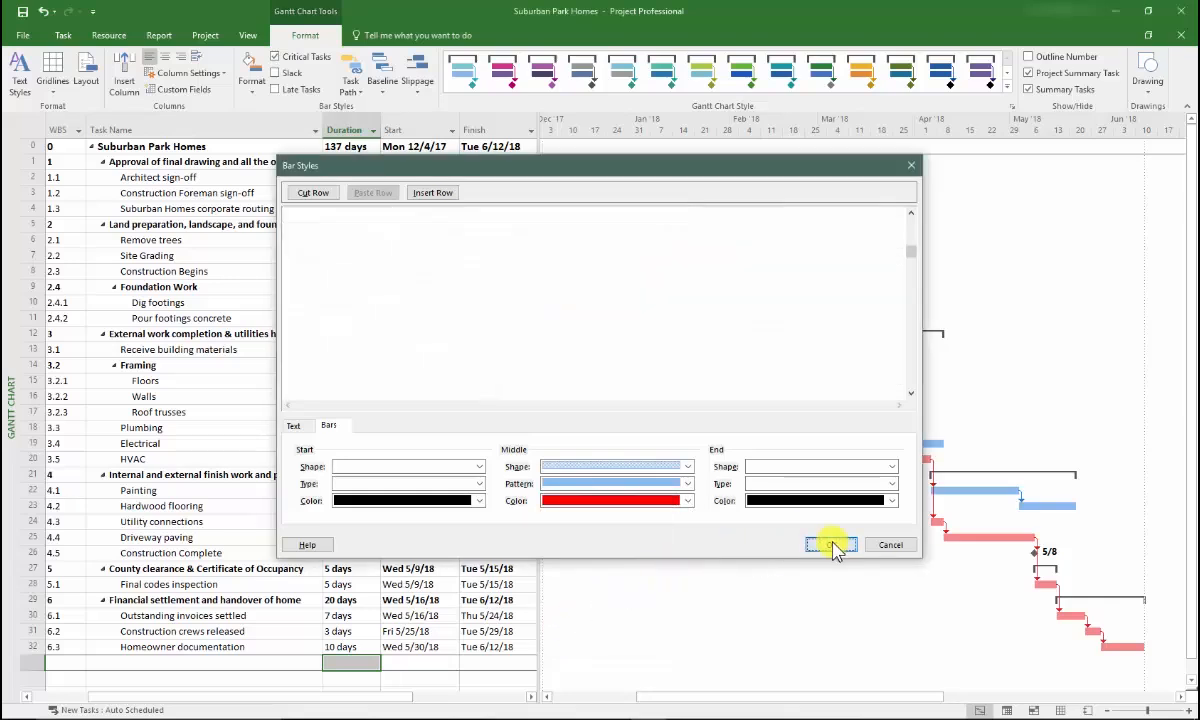